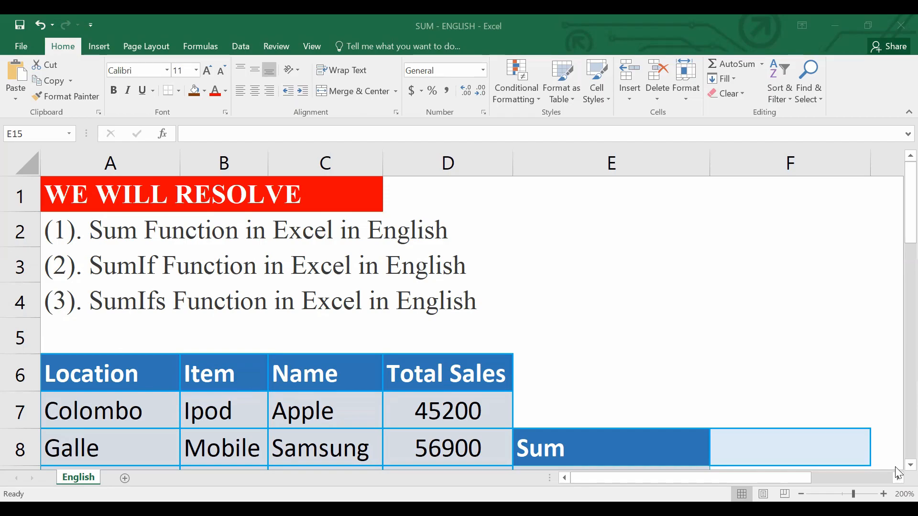
Enter =SUM(D7:D20) in cell F8 to add up the whole Total Sales column
scroll(899, 471, down, 1)
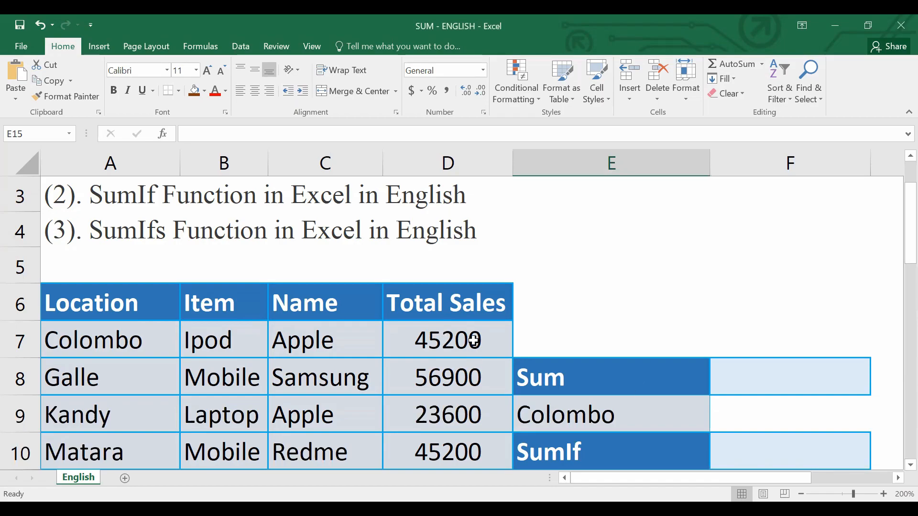
click(739, 371)
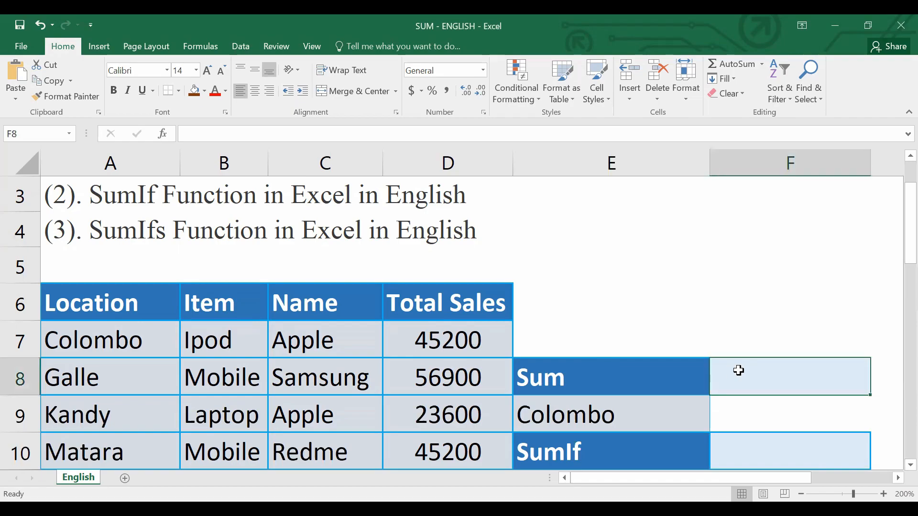
text(=)
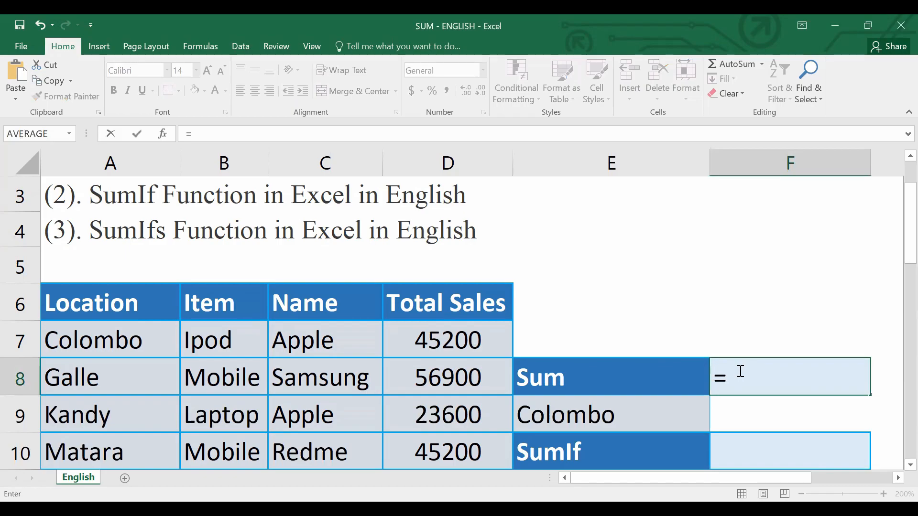
text(SUM)
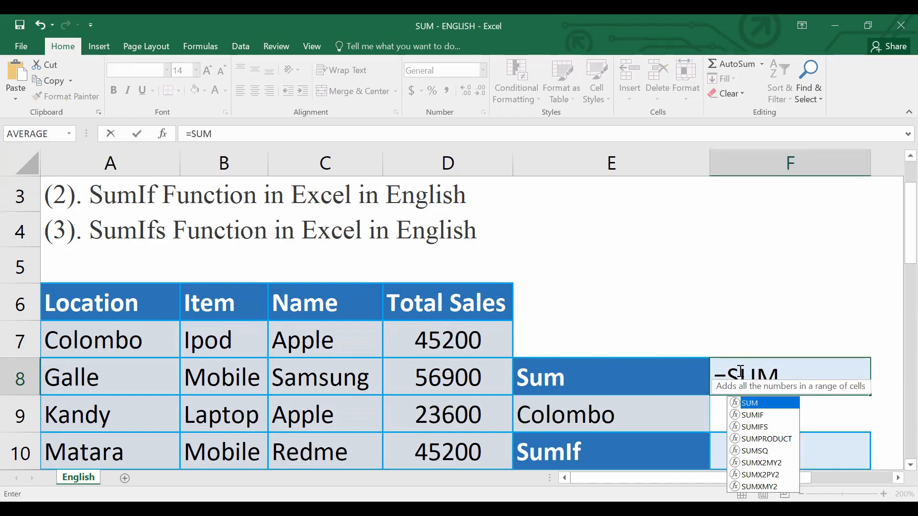
text(()
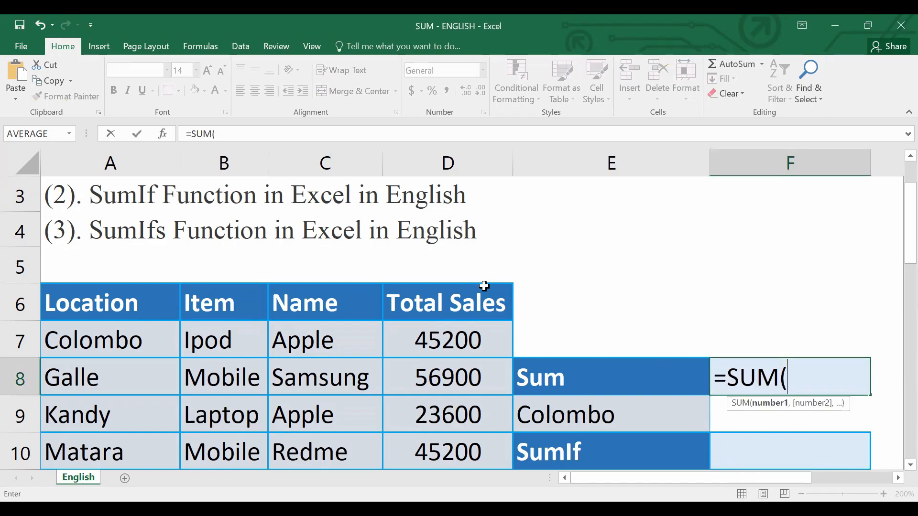
scroll(481, 289, down, 2)
scroll(472, 409, up, 3)
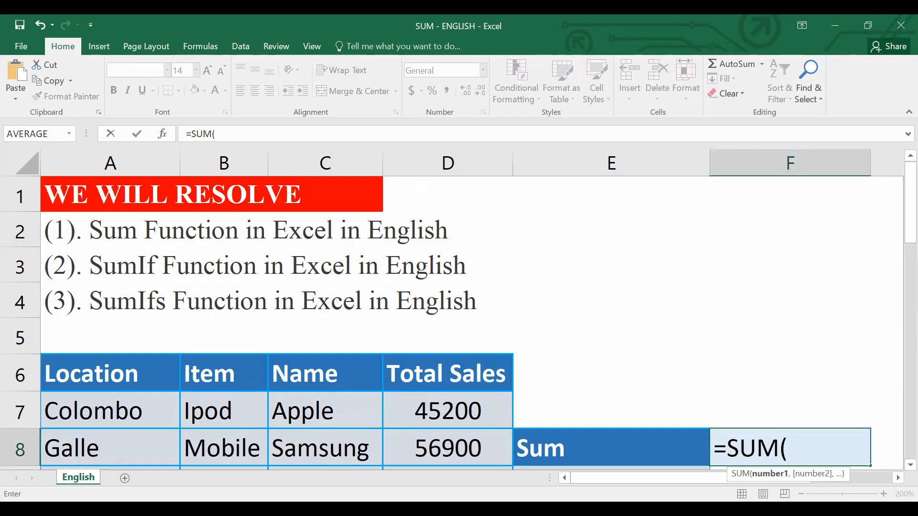
click(481, 424)
key(ctrl+shift+Down)
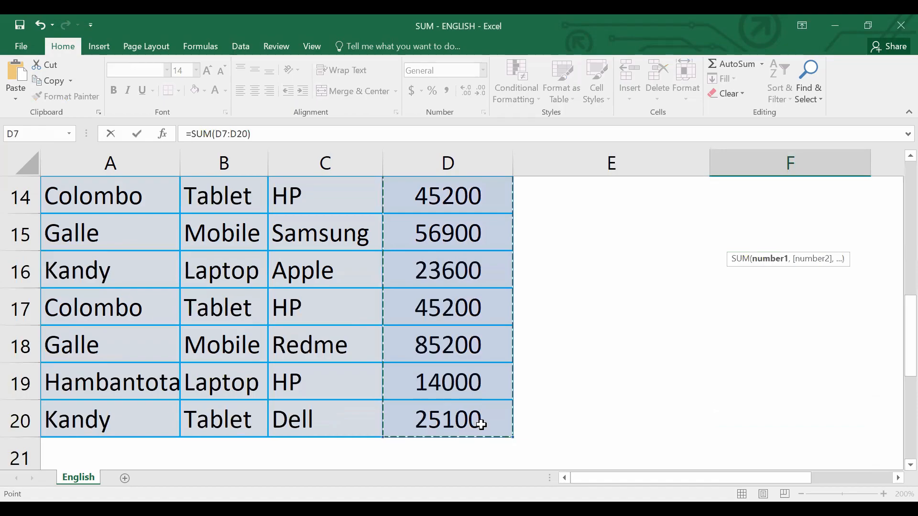
key(Return)
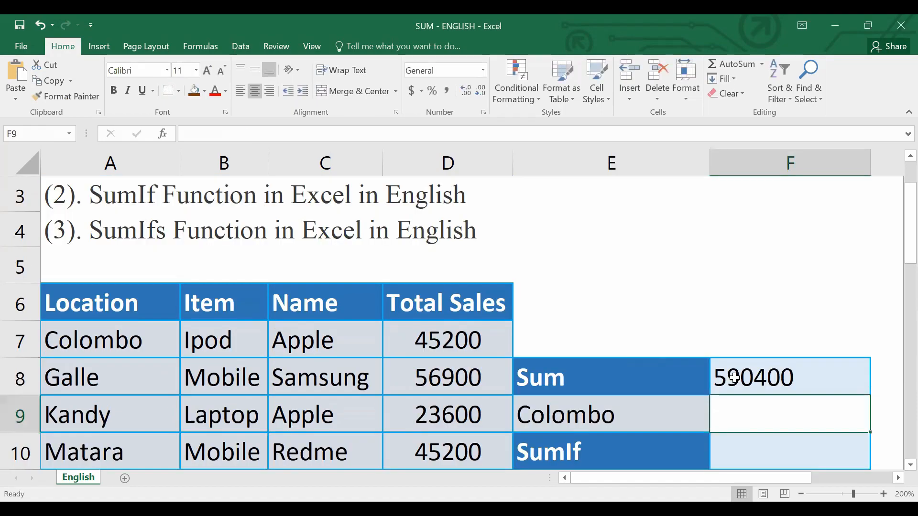
Begin a SUMIF formula in cell F10 with the Location entries A7:A20 as its range
scroll(738, 350, down, 1)
key(Down)
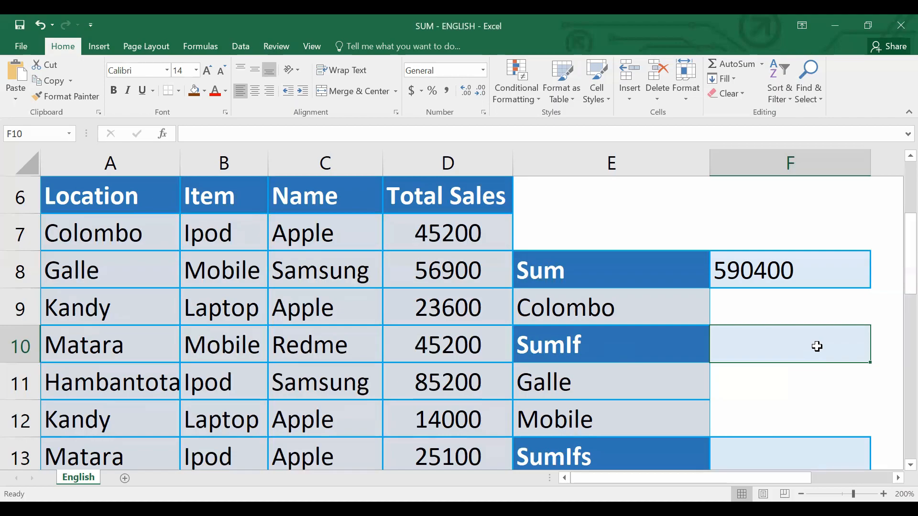
text(=)
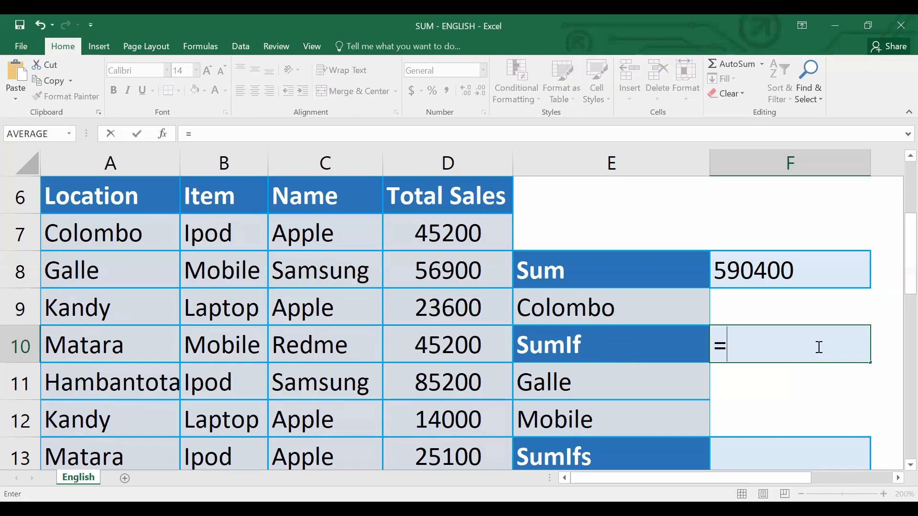
text(S)
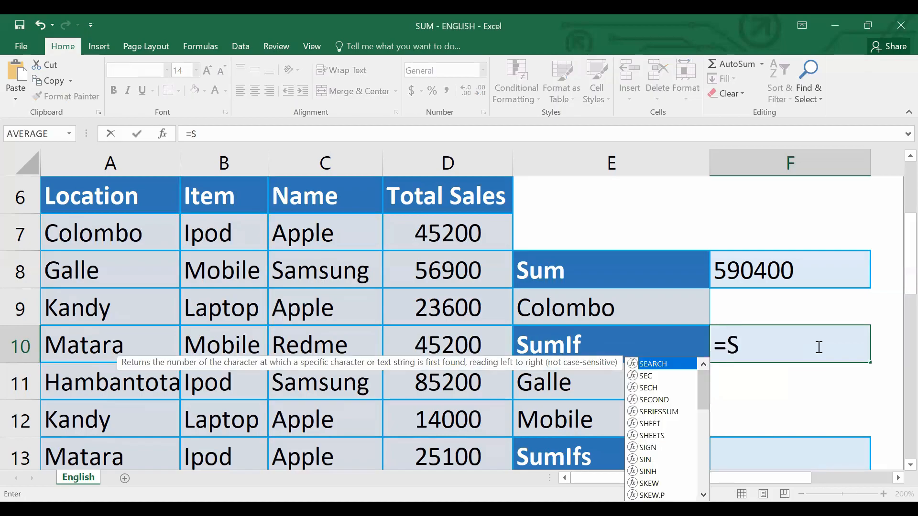
text(UMIF)
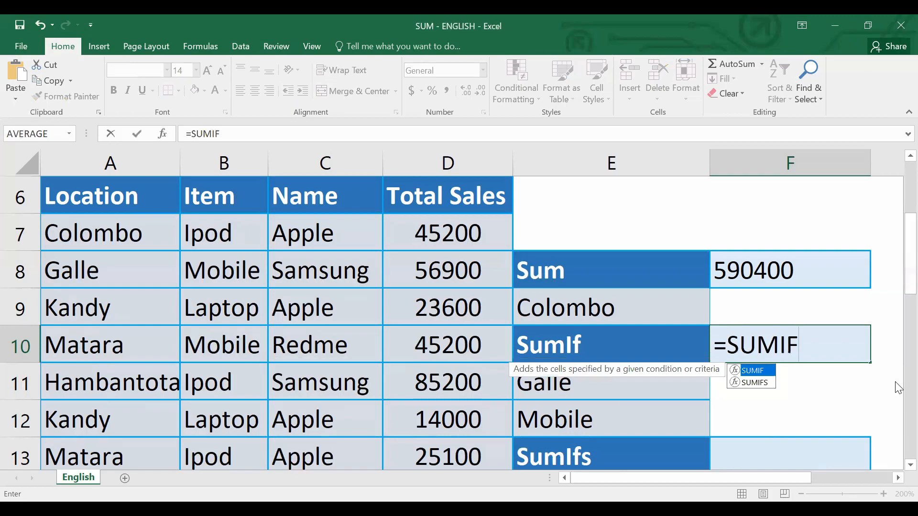
text(()
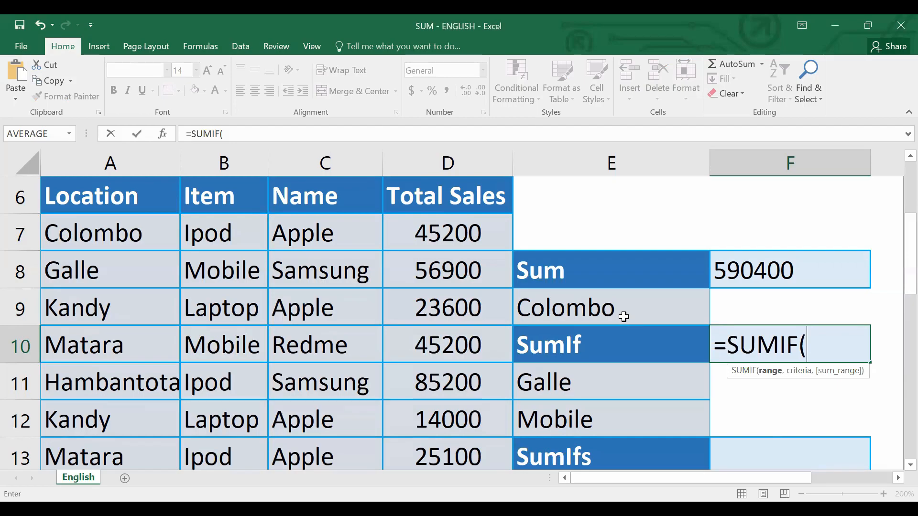
click(142, 244)
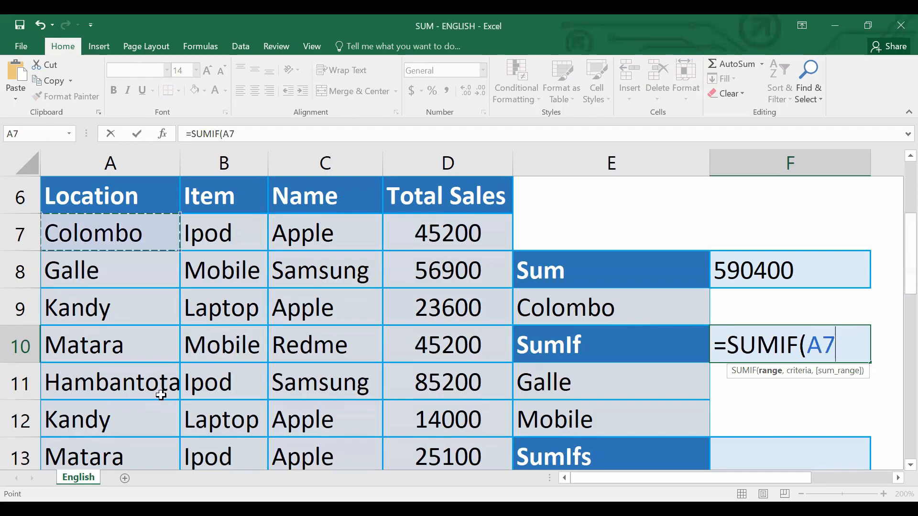
key(ctrl+shift+Down)
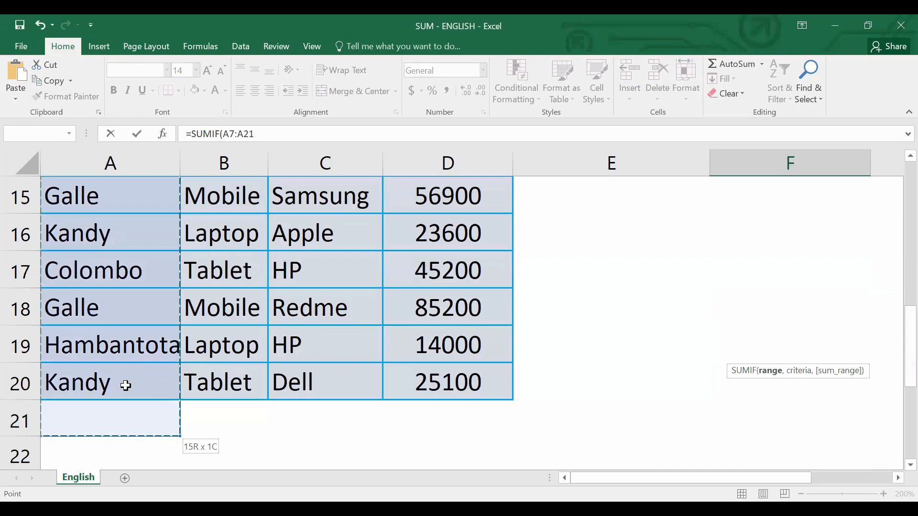
key(shift+Up)
text(,)
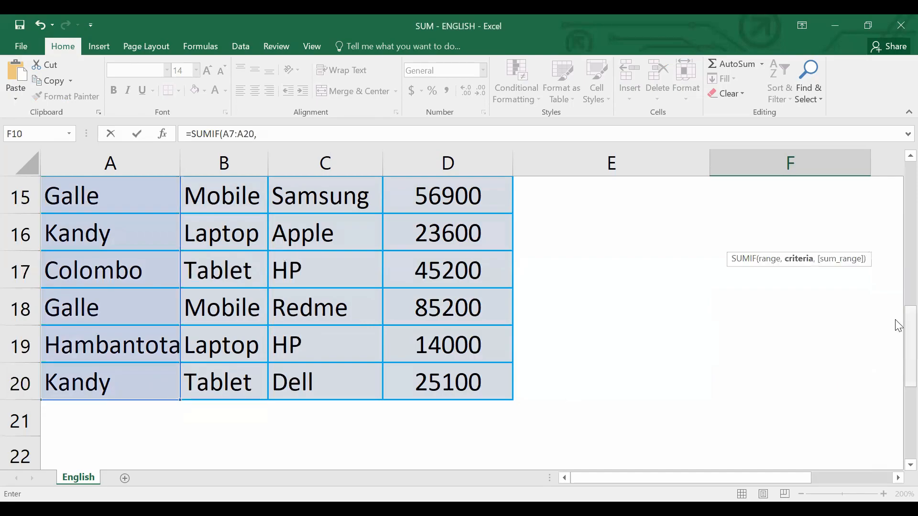
Complete the SUMIF formula with E9 as the criteria and D7:D20 as the sum range
scroll(898, 325, up, 3)
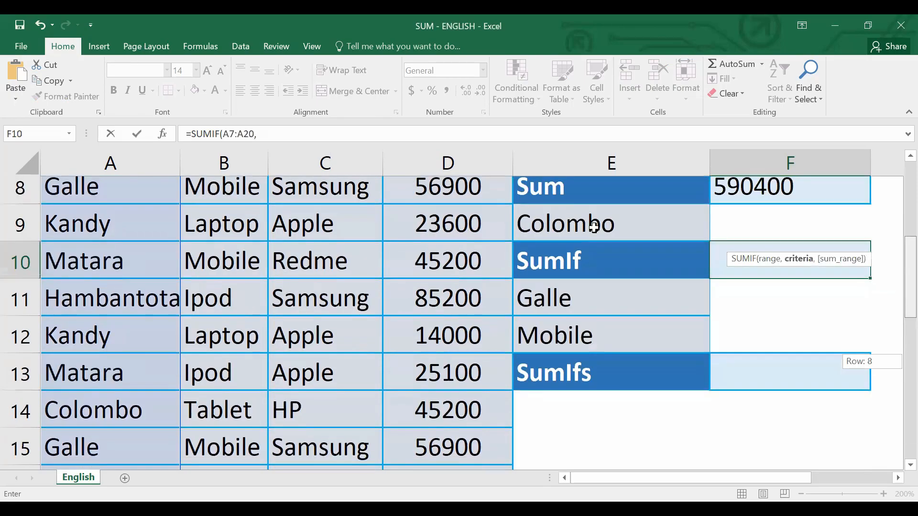
click(594, 228)
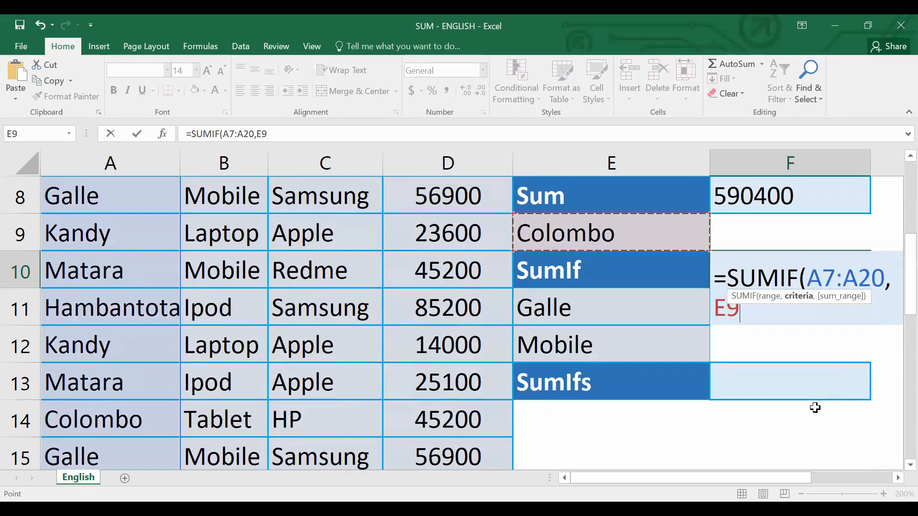
text(,)
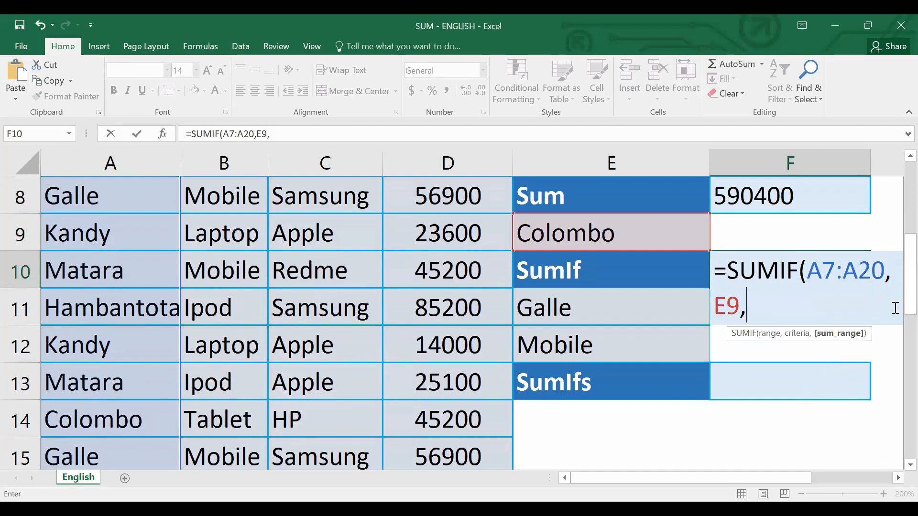
scroll(895, 262, up, 1)
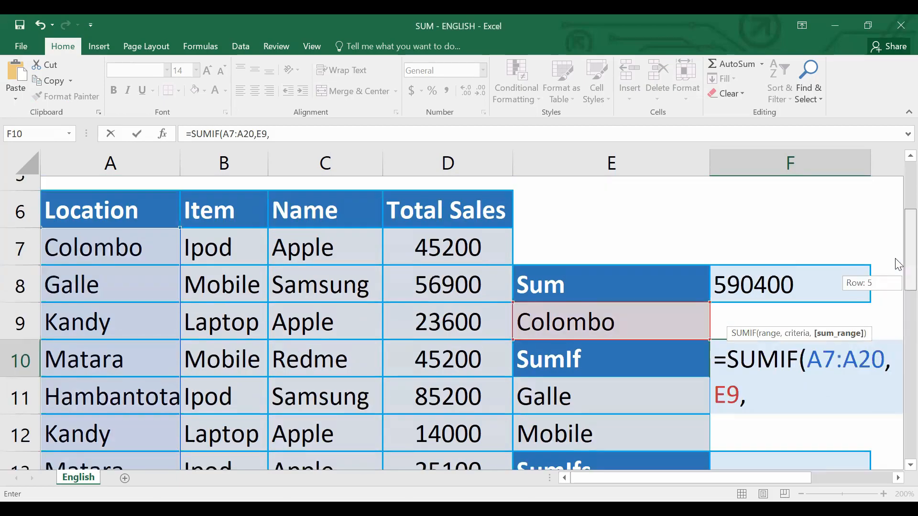
click(473, 240)
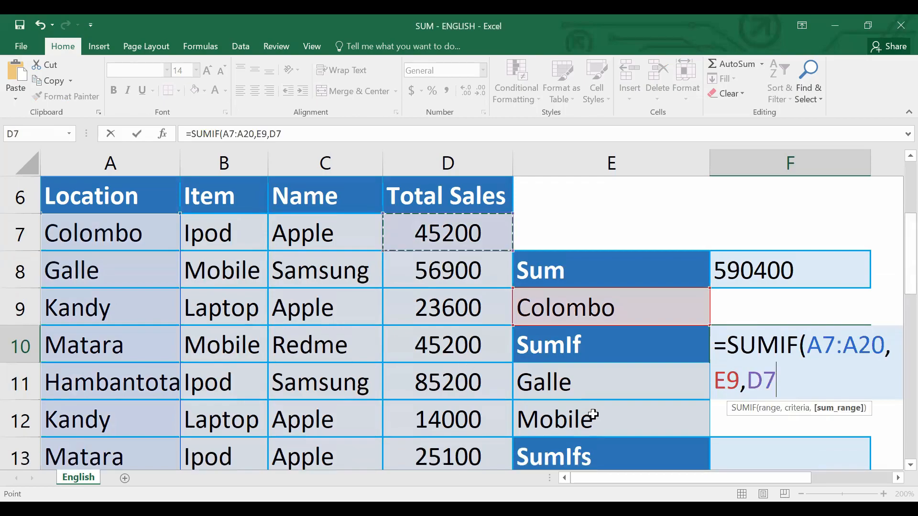
key(ctrl+shift+Down)
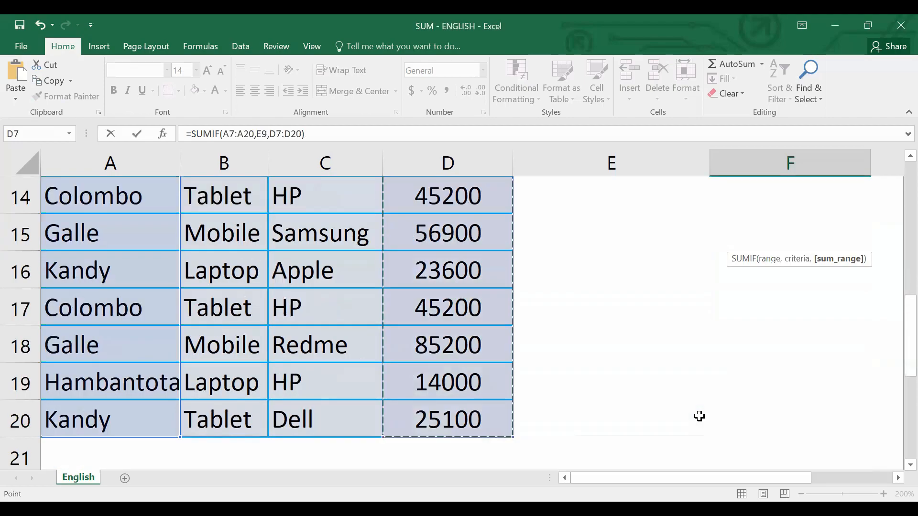
key(Return)
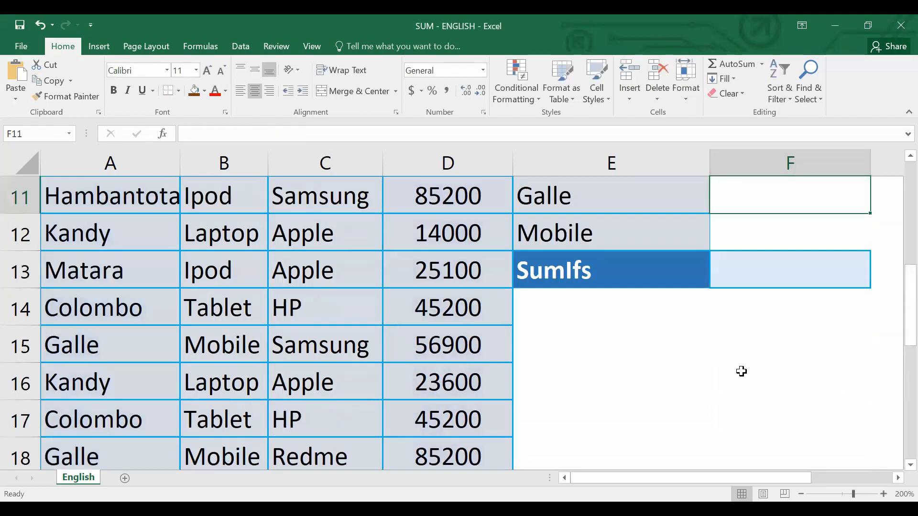
Cross-check the Colombo sales by entering =D7+D14+D17 in cell F9 and comparing it with the SumIf result
scroll(742, 371, up, 2)
scroll(741, 371, up, 1)
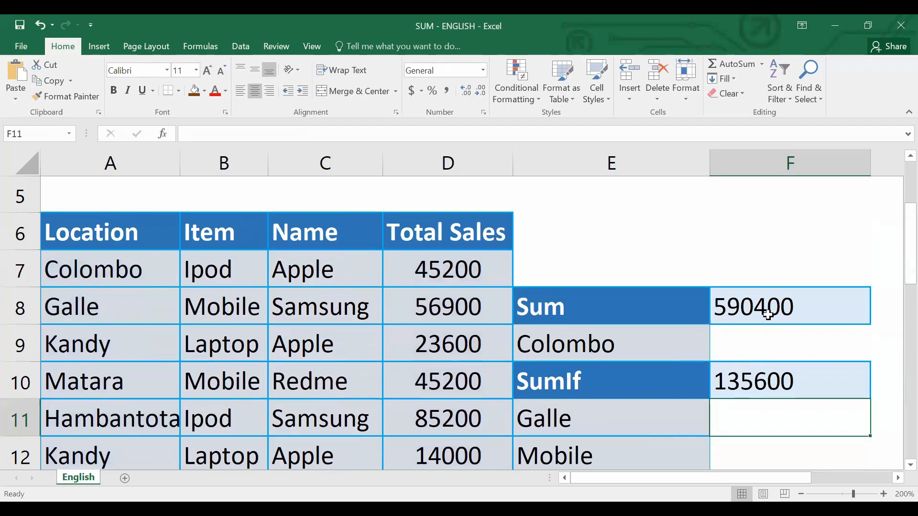
click(768, 315)
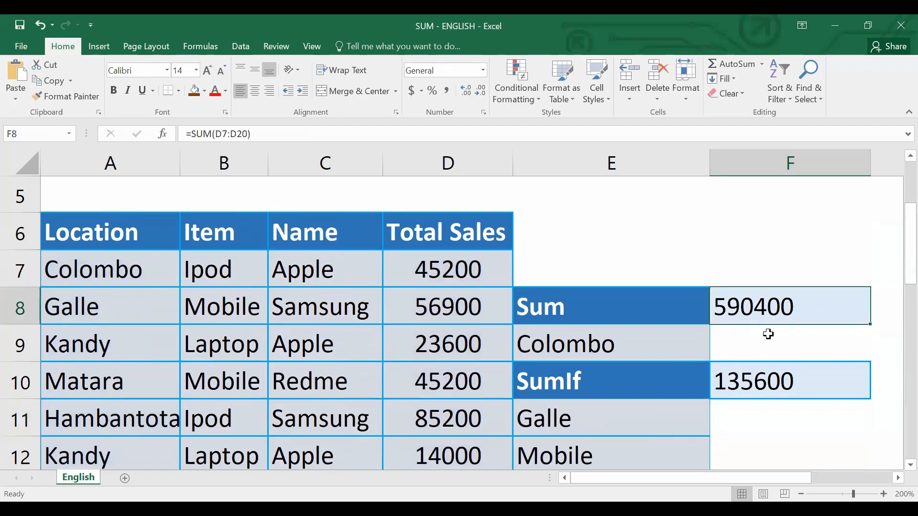
double_click(769, 334)
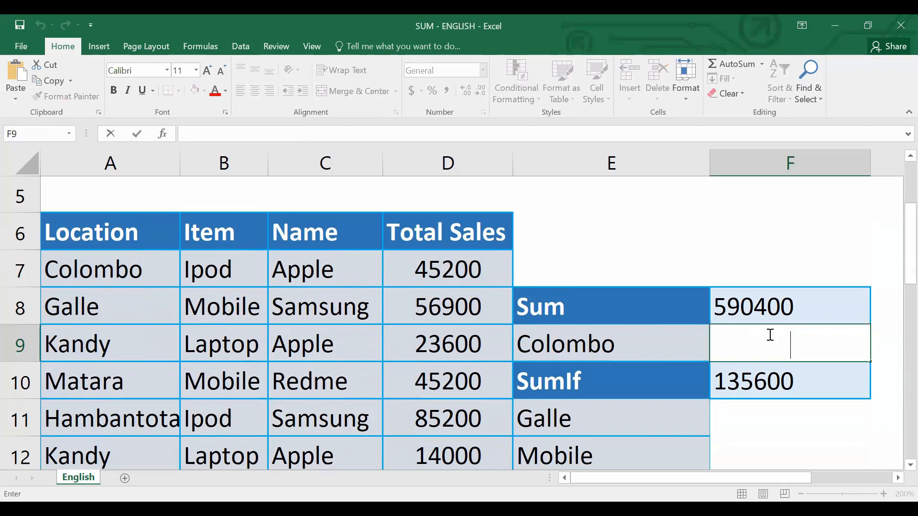
text(=)
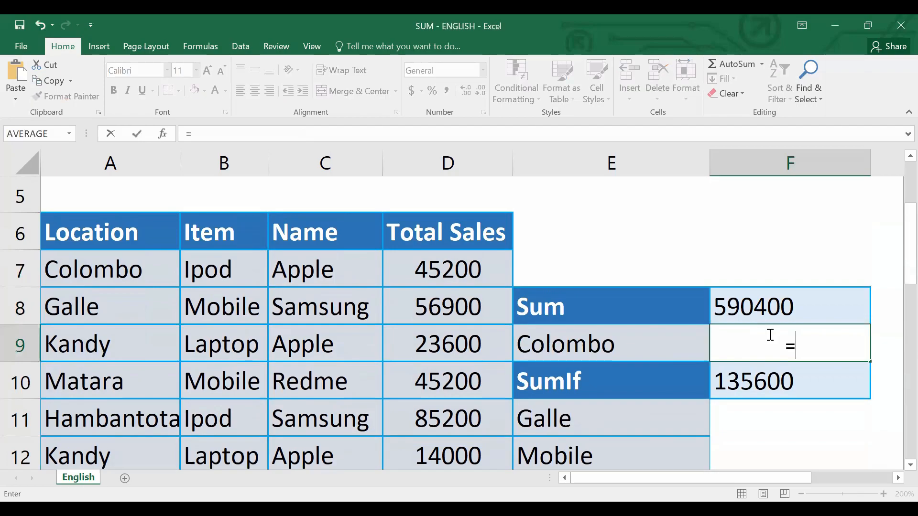
click(481, 266)
text(+)
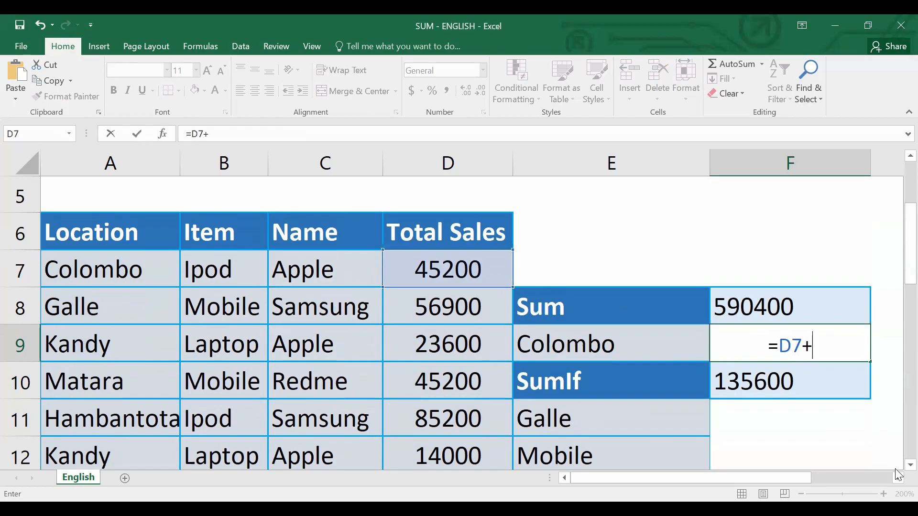
scroll(898, 473, down, 1)
scroll(898, 474, down, 2)
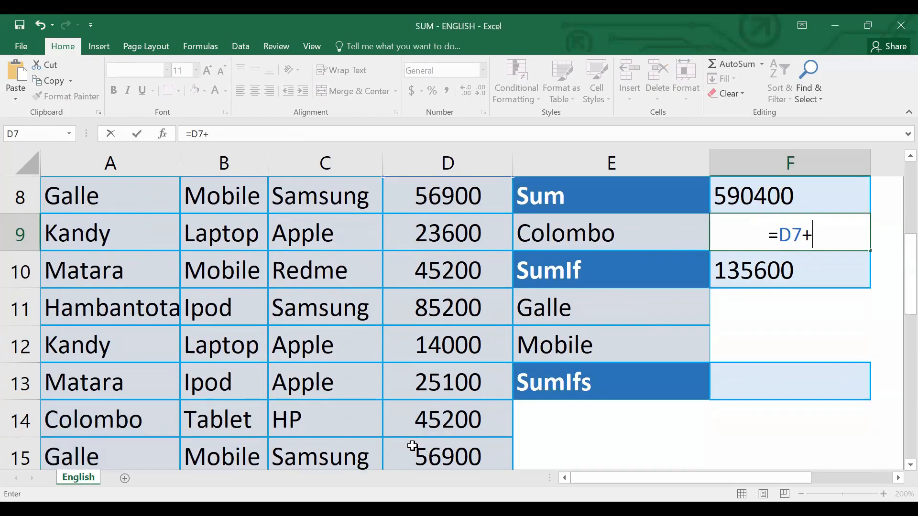
click(447, 419)
text(+)
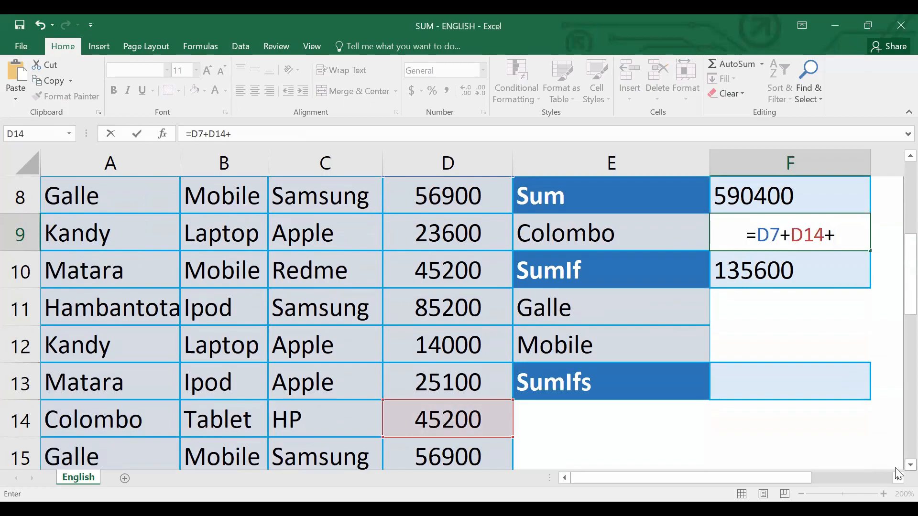
scroll(898, 473, down, 1)
scroll(898, 473, down, 1)
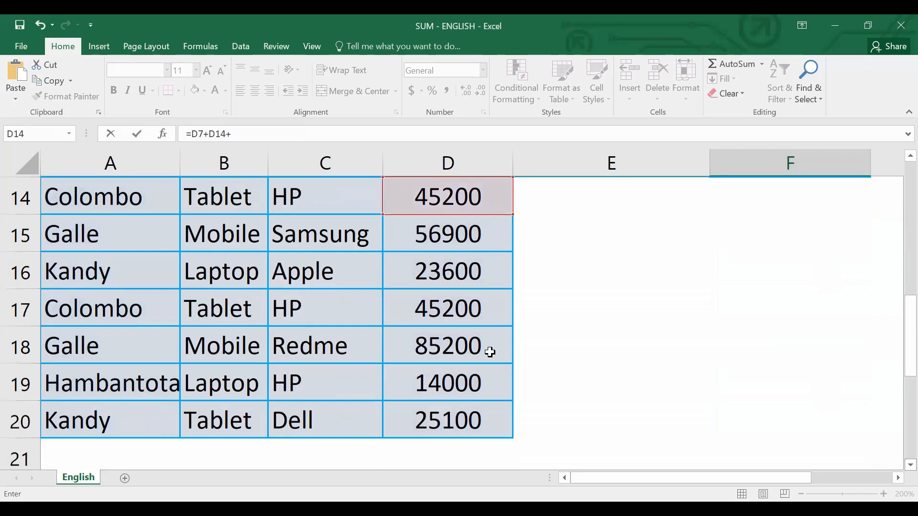
click(476, 313)
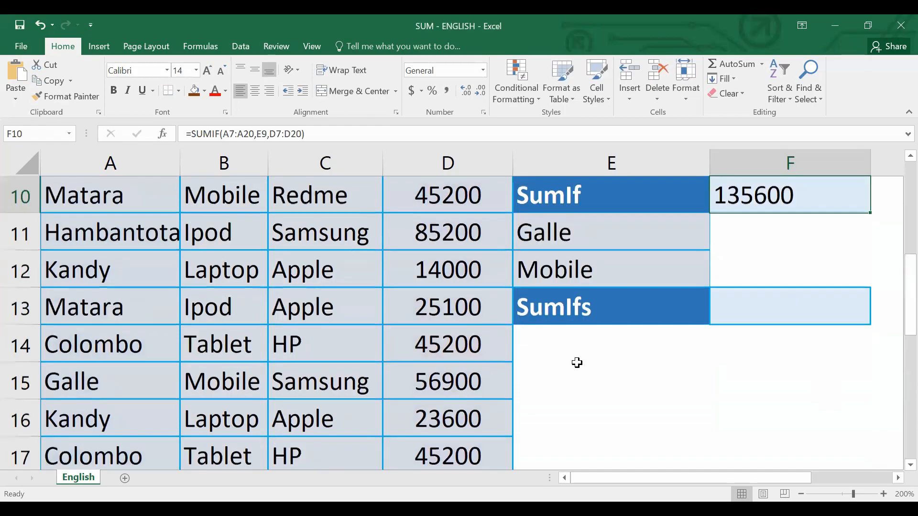
scroll(692, 323, up, 1)
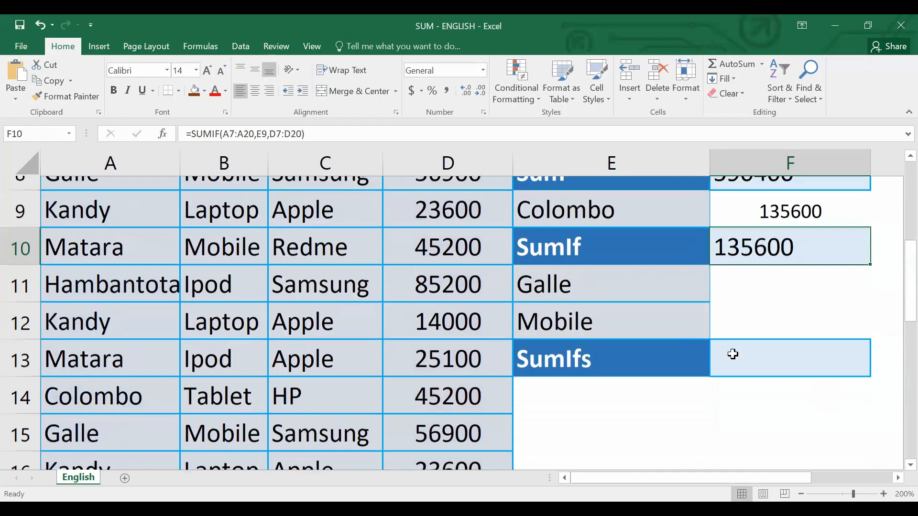
scroll(732, 354, up, 1)
scroll(758, 380, up, 1)
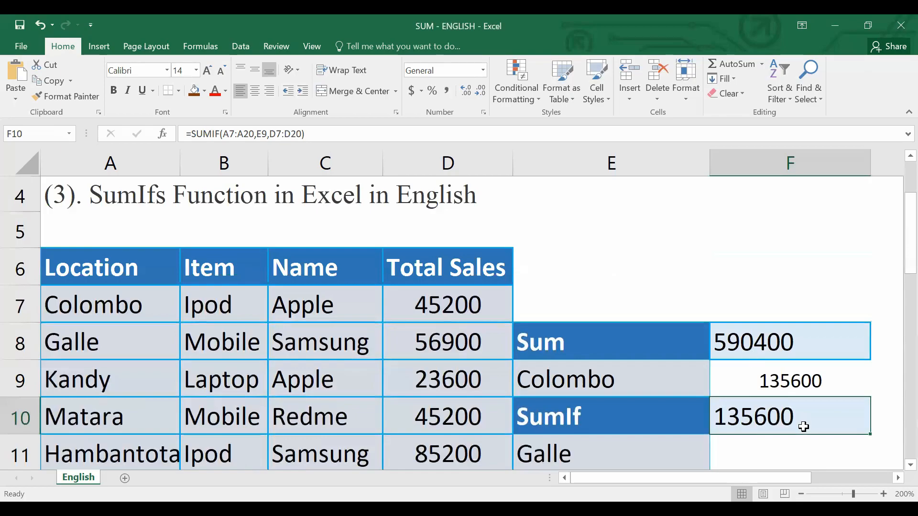
scroll(736, 400, down, 1)
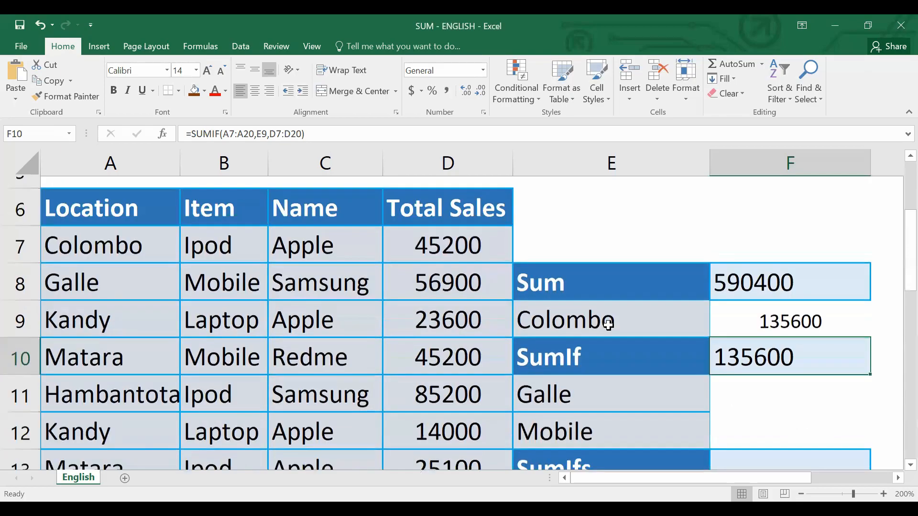
scroll(608, 325, down, 1)
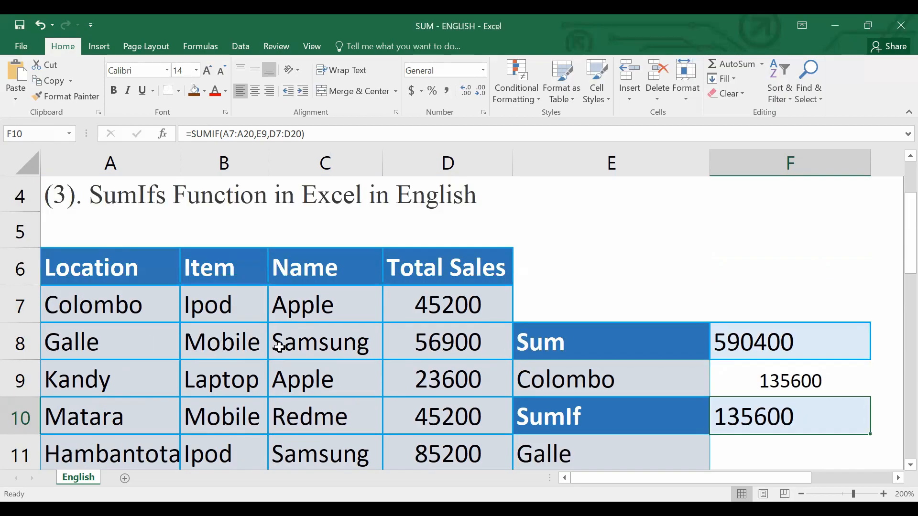
scroll(280, 348, down, 1)
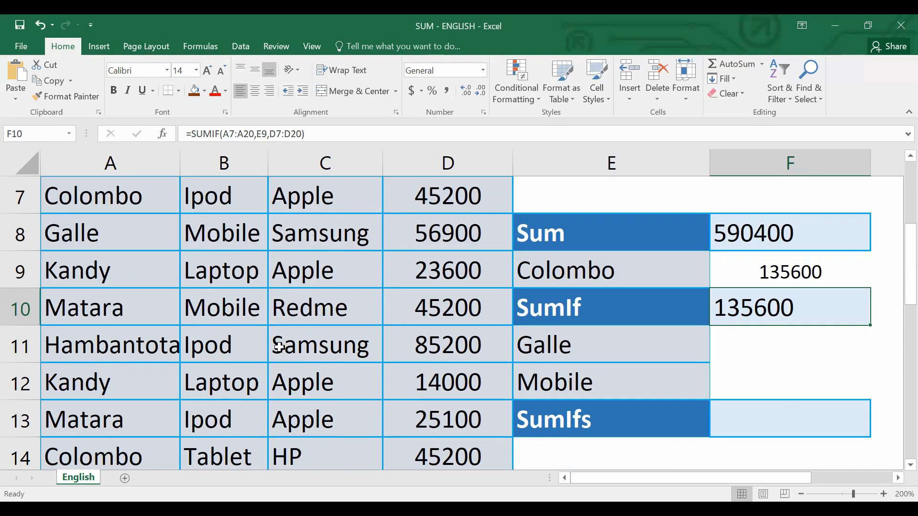
scroll(280, 347, up, 1)
scroll(568, 419, down, 1)
text(=)
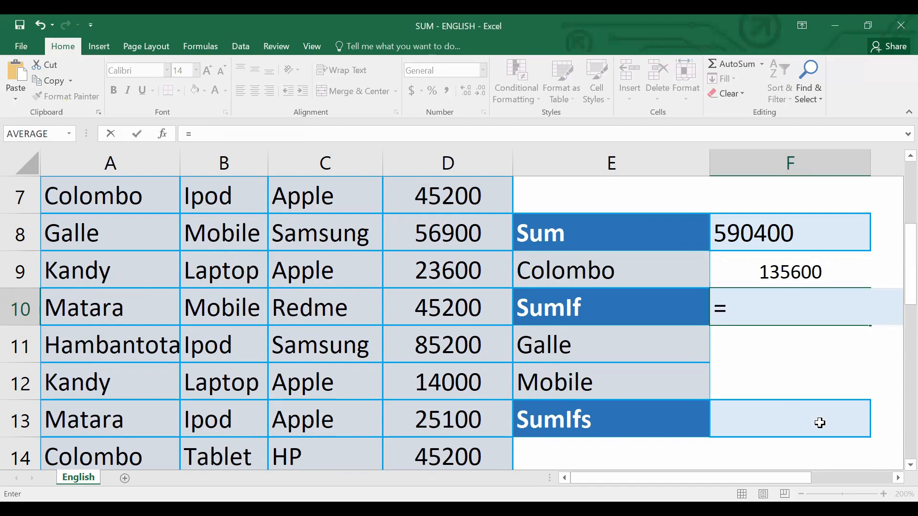
key(Escape)
Begin a SUMIFS formula in cell F13 with the Total Sales values D7:D20 as the sum range
click(820, 423)
text(=)
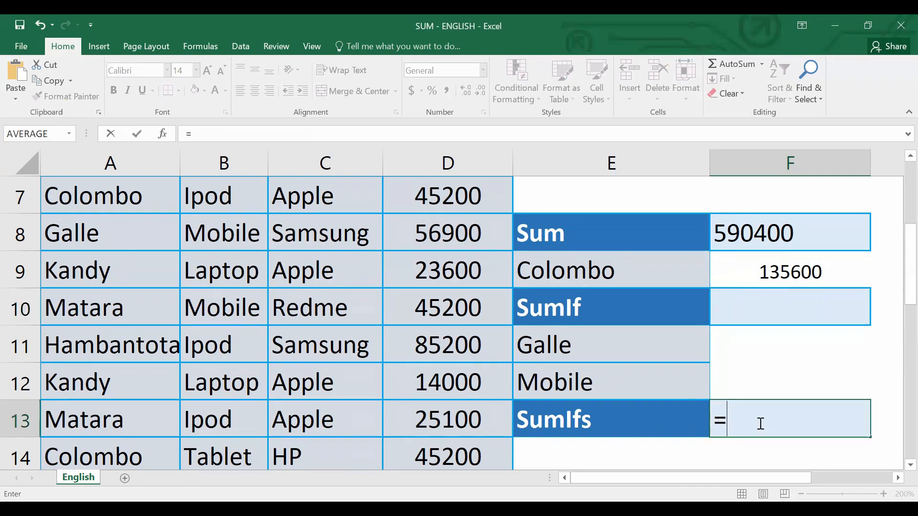
text(SUMIFS()
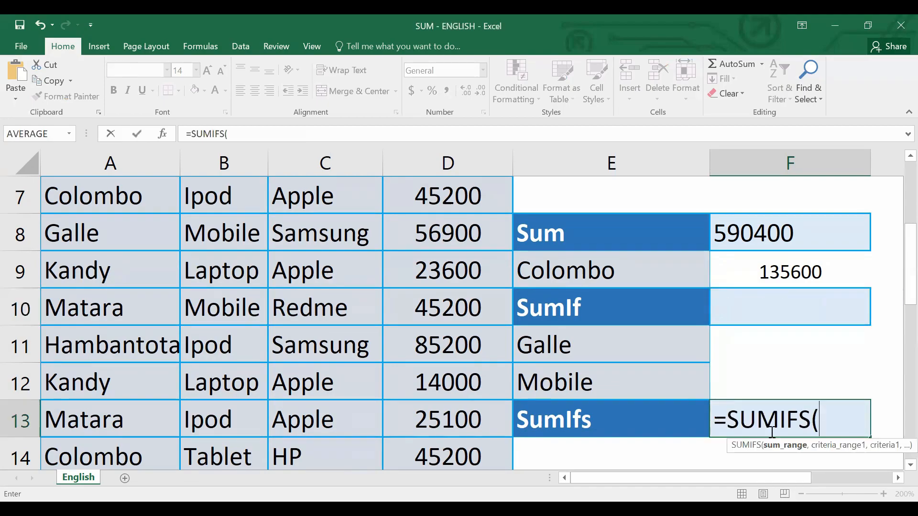
scroll(452, 316, up, 1)
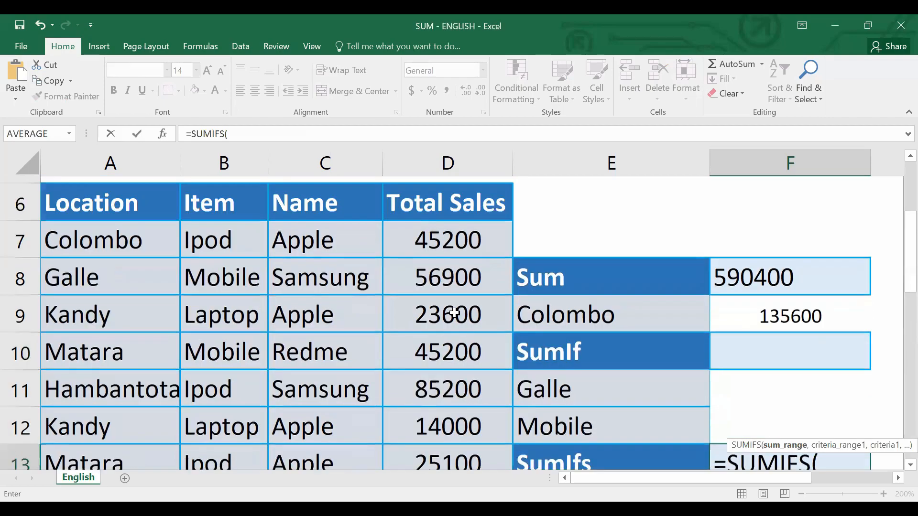
scroll(455, 314, up, 1)
click(455, 309)
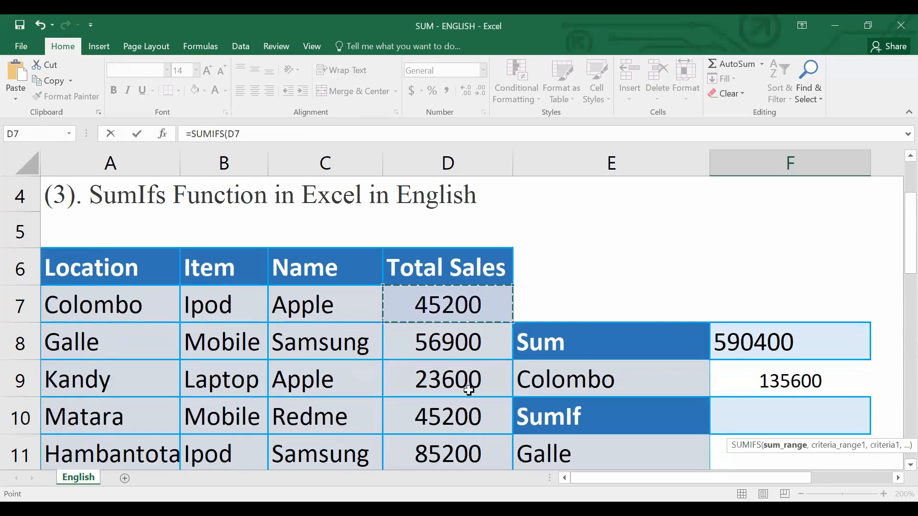
key(ctrl+shift+Down)
text(,)
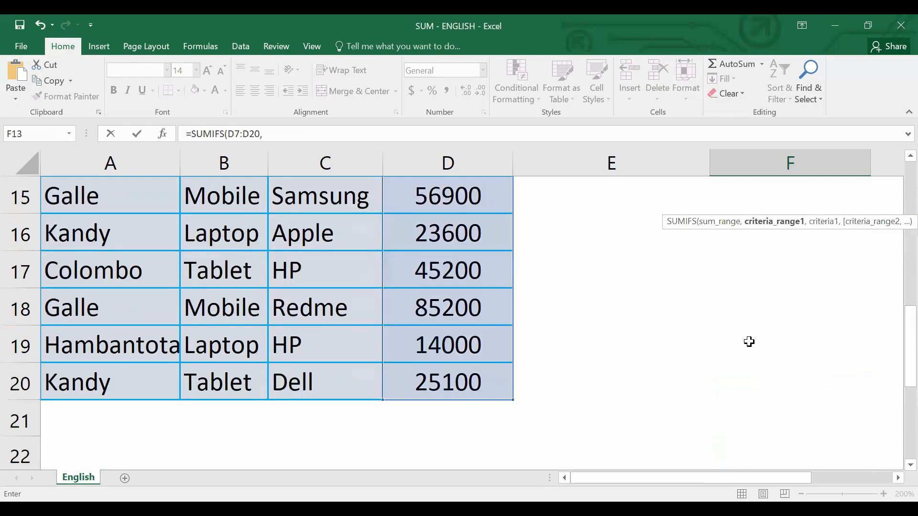
Add the Location entries A7:A20 as the first criteria range of the SUMIFS formula, with E11 as its criterion
scroll(750, 342, up, 1)
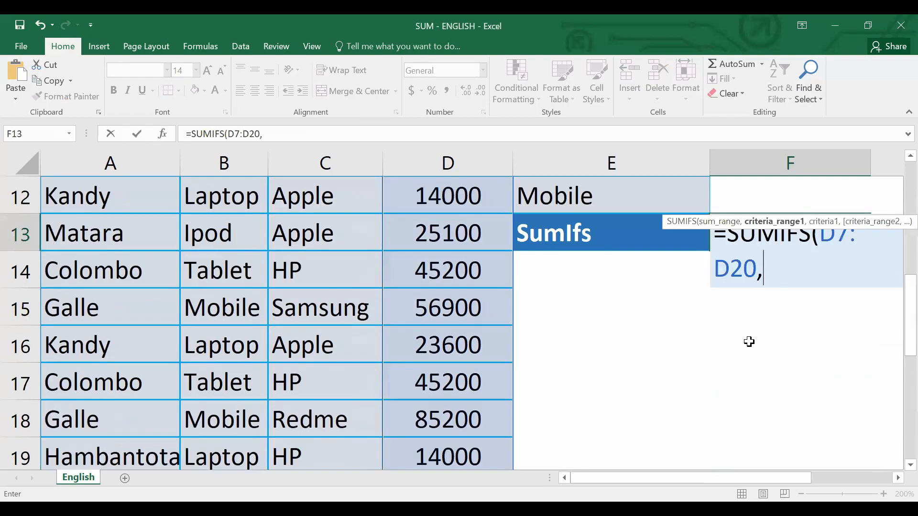
scroll(544, 281, up, 1)
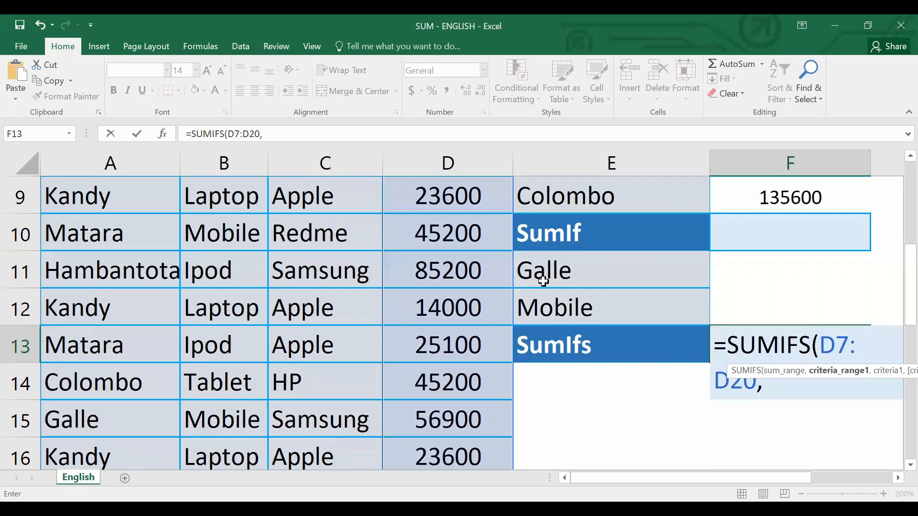
scroll(208, 309, up, 2)
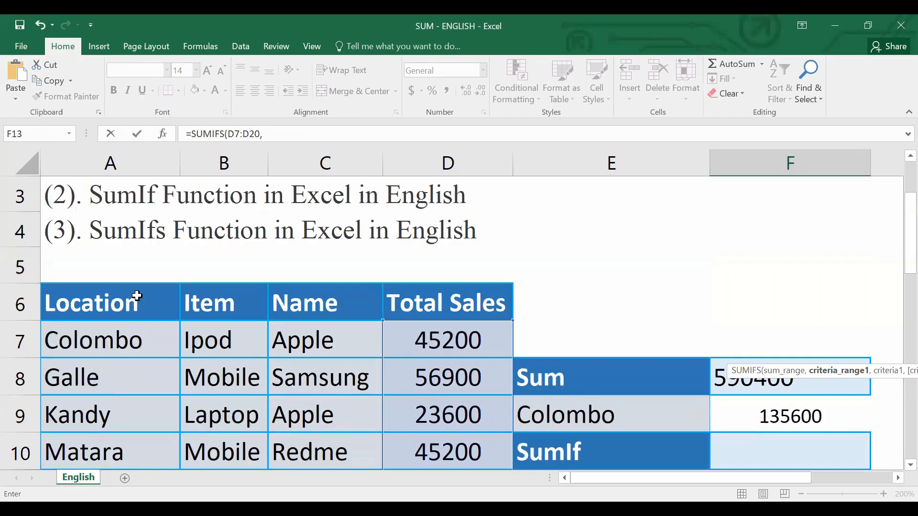
scroll(128, 319, down, 1)
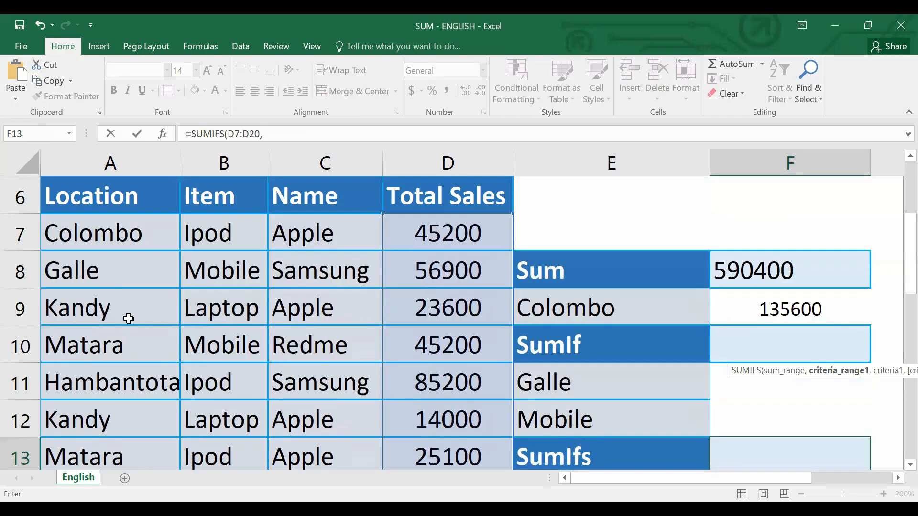
click(114, 243)
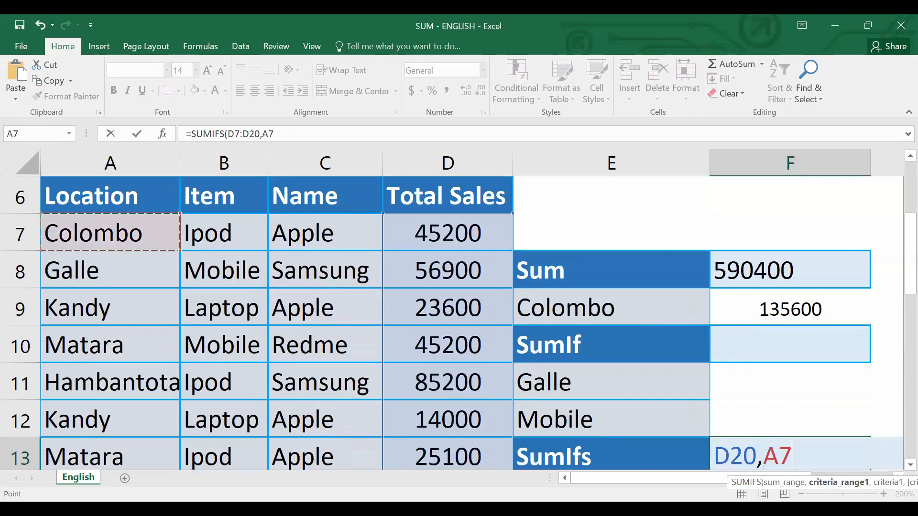
drag(129, 422, 126, 307)
text(,)
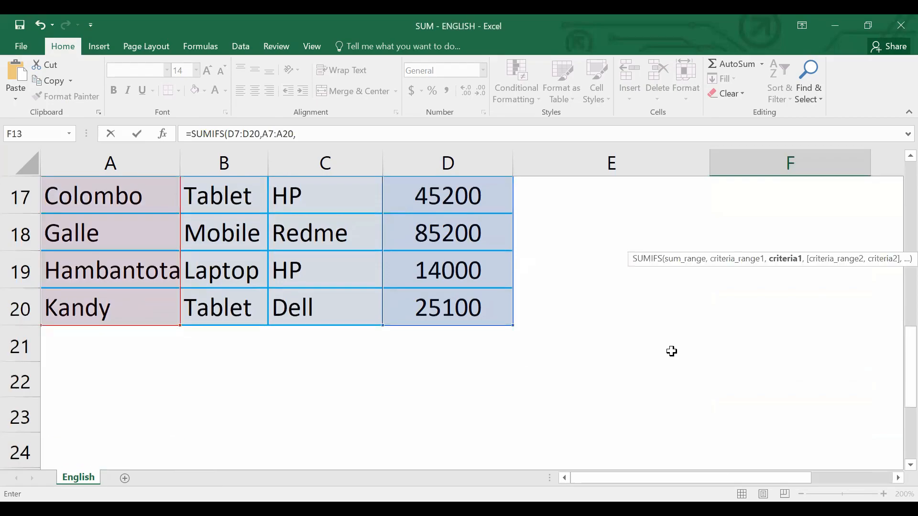
scroll(671, 352, up, 1)
scroll(614, 315, up, 2)
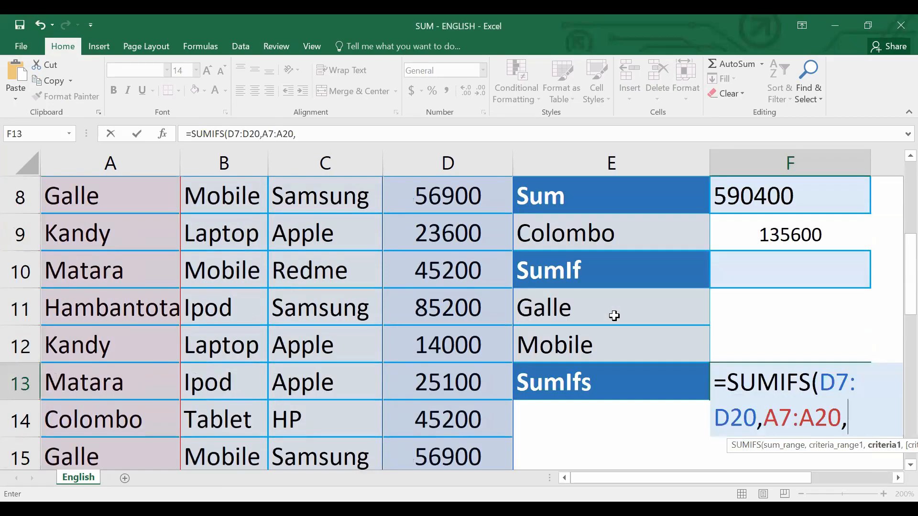
click(615, 316)
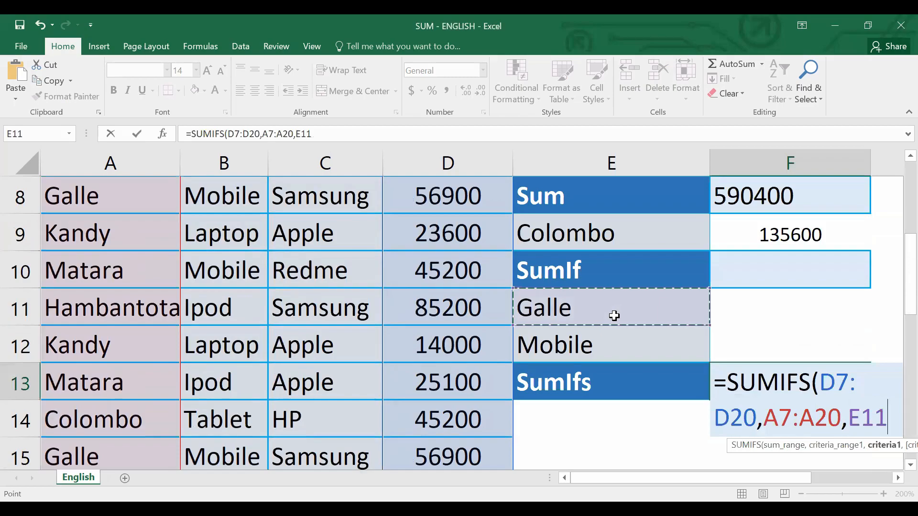
text(,)
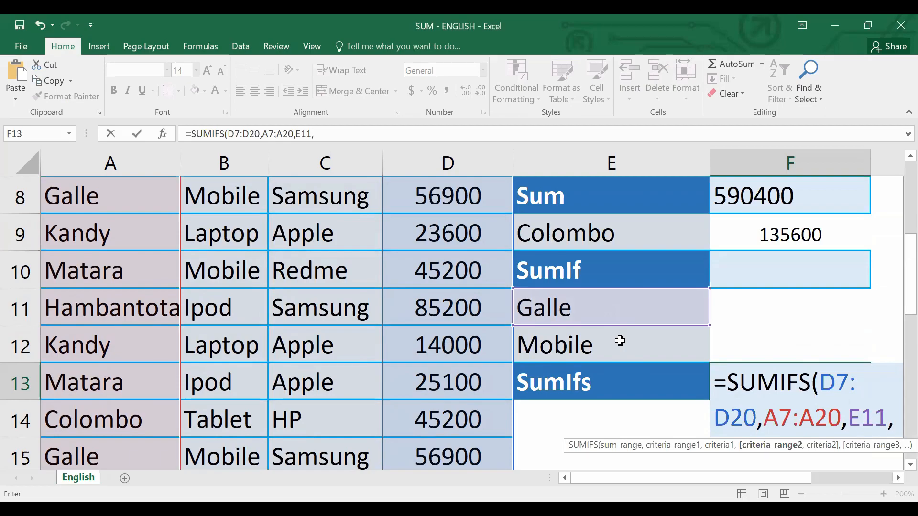
Complete the SUMIFS formula with the Item entries B7:B20 as the second criteria range and E12 as its criterion
scroll(221, 283, up, 2)
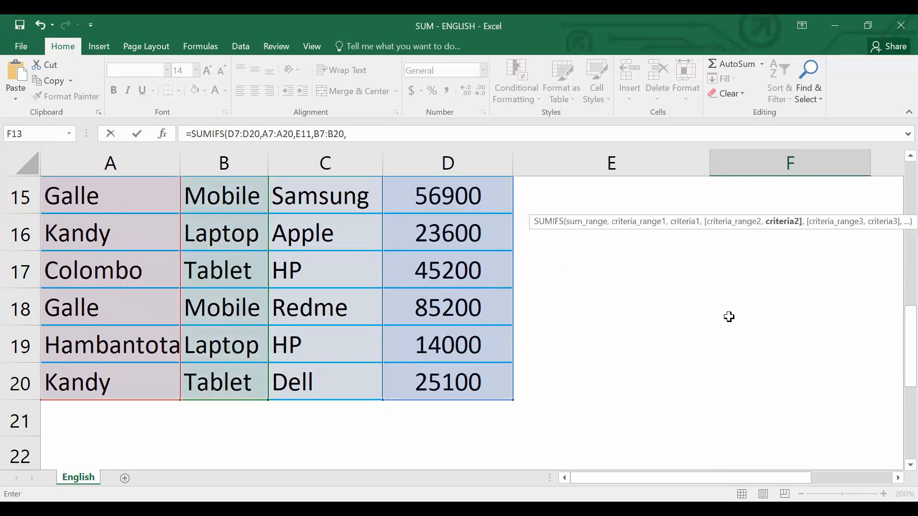
scroll(601, 307, up, 2)
click(601, 309)
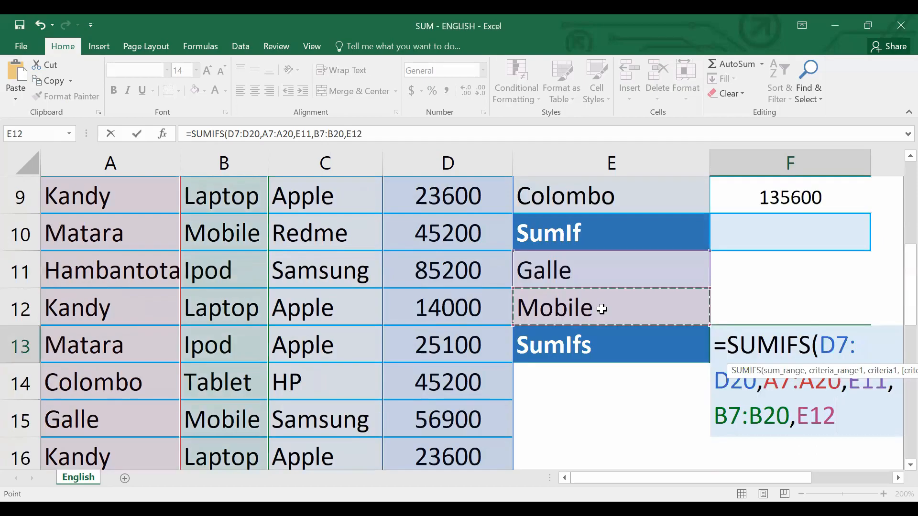
text())
key(Return)
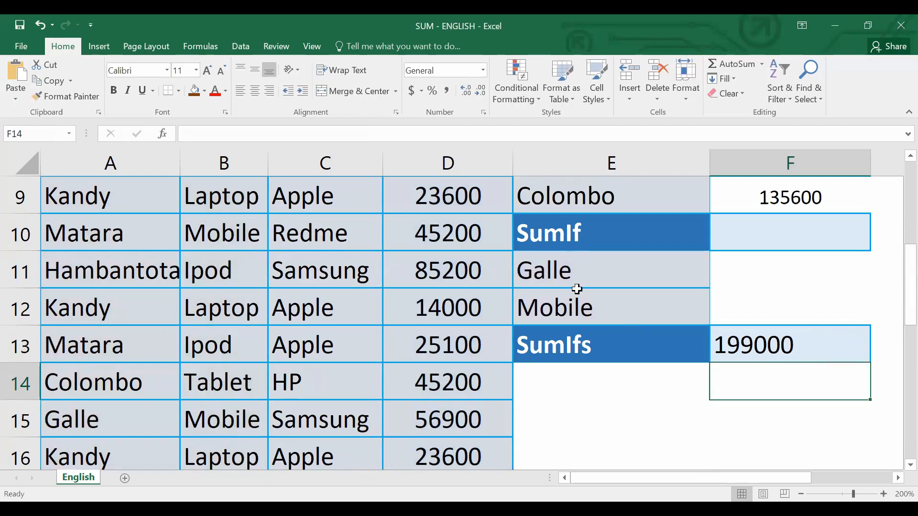
Change the SumIfs criteria to Colombo in cell E11 and Ipod in cell E12
scroll(576, 288, up, 2)
scroll(588, 302, down, 1)
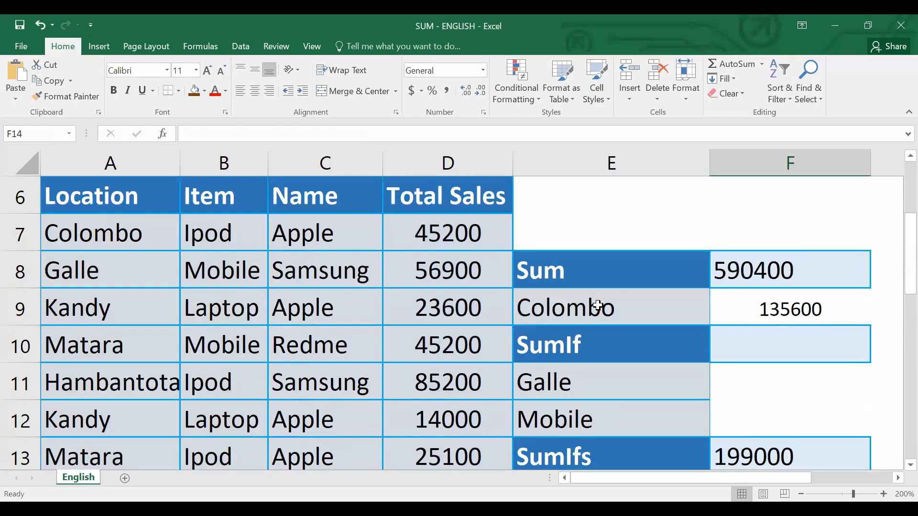
click(543, 384)
text(Colombo)
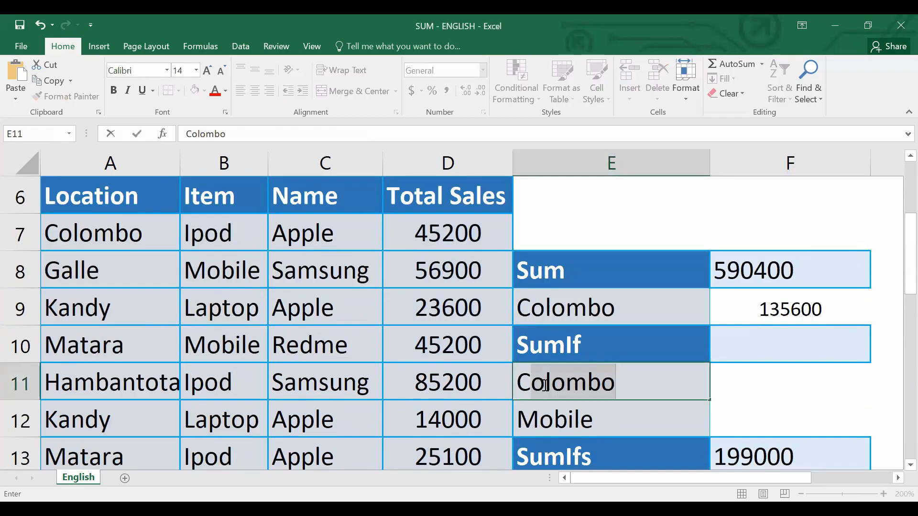
click(616, 426)
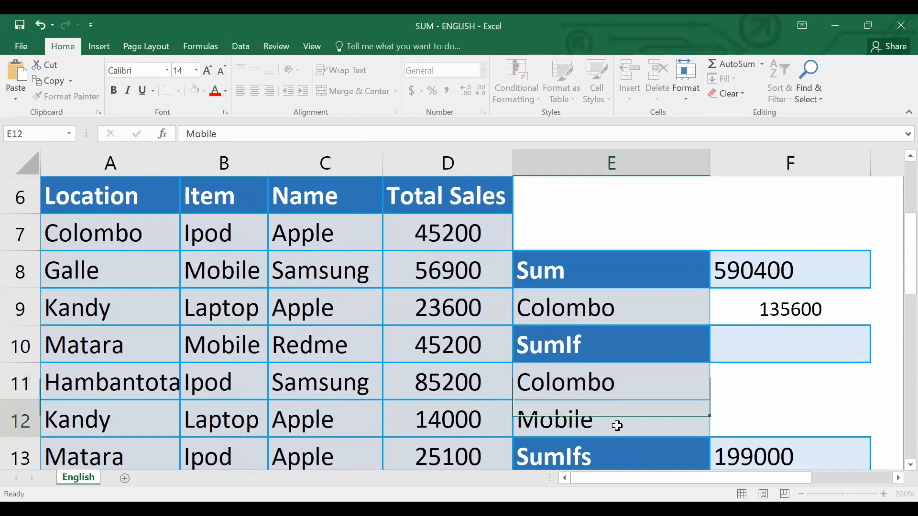
text(I)
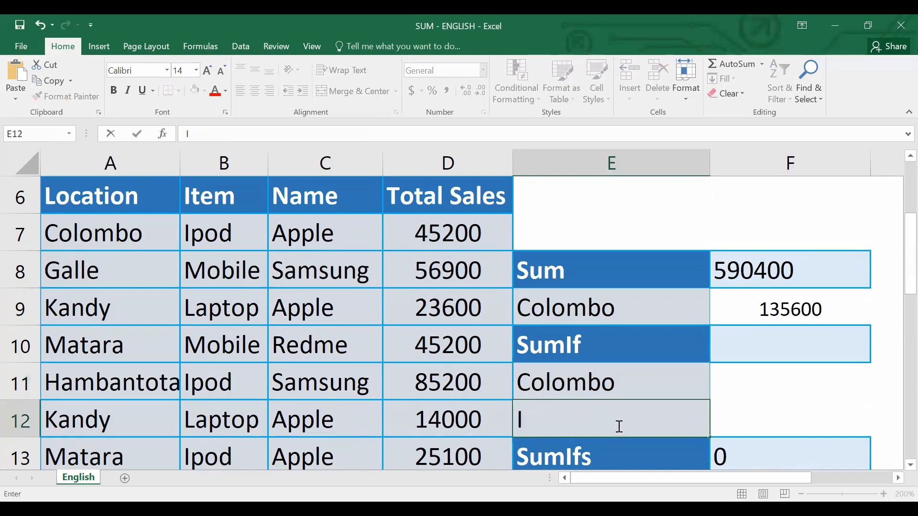
text(pod)
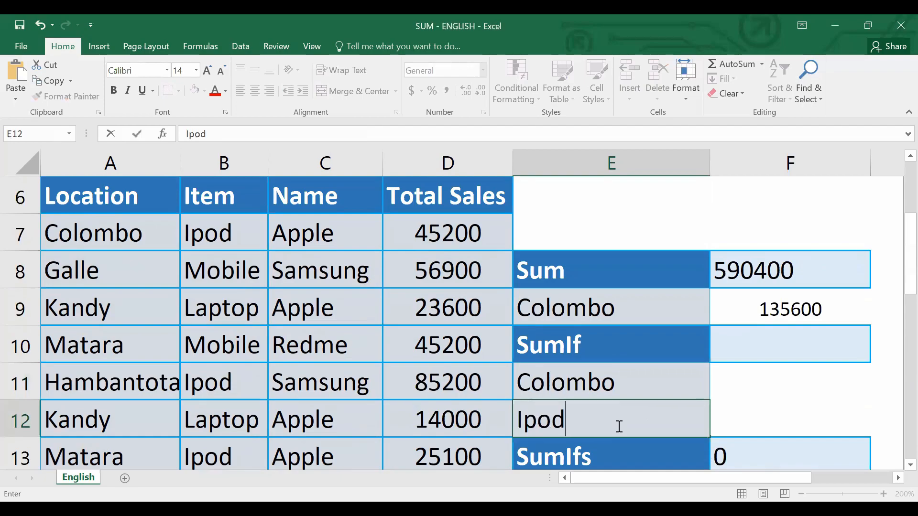
key(Return)
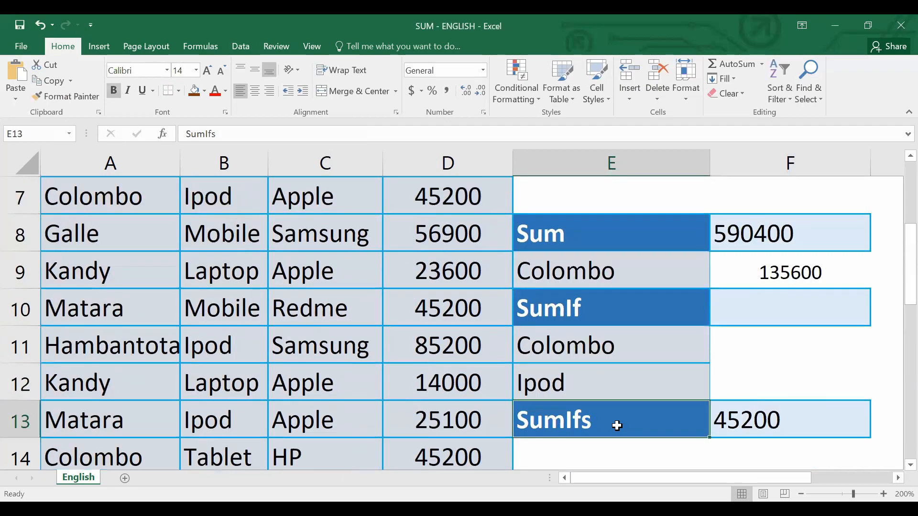
Check the SumIfs result in cell F13 against the Colombo Ipod rows of the sales table
click(768, 431)
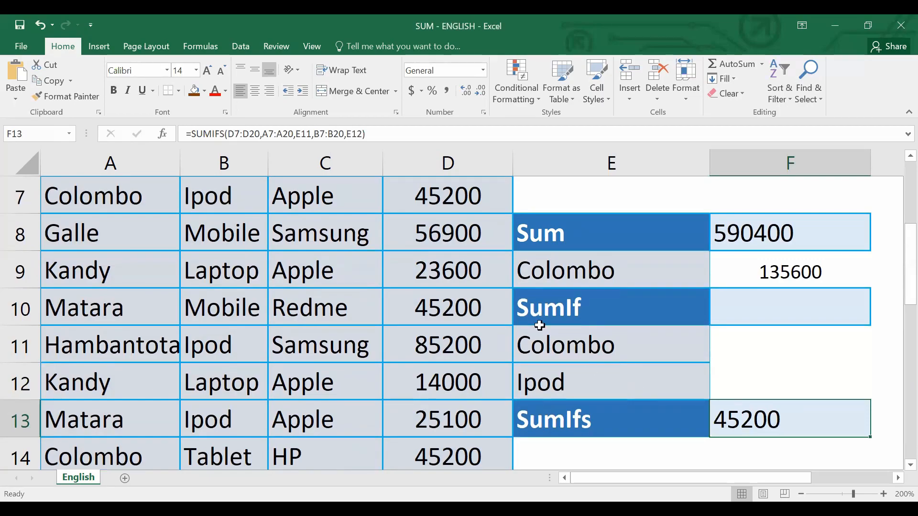
scroll(468, 316, up, 1)
scroll(469, 316, down, 1)
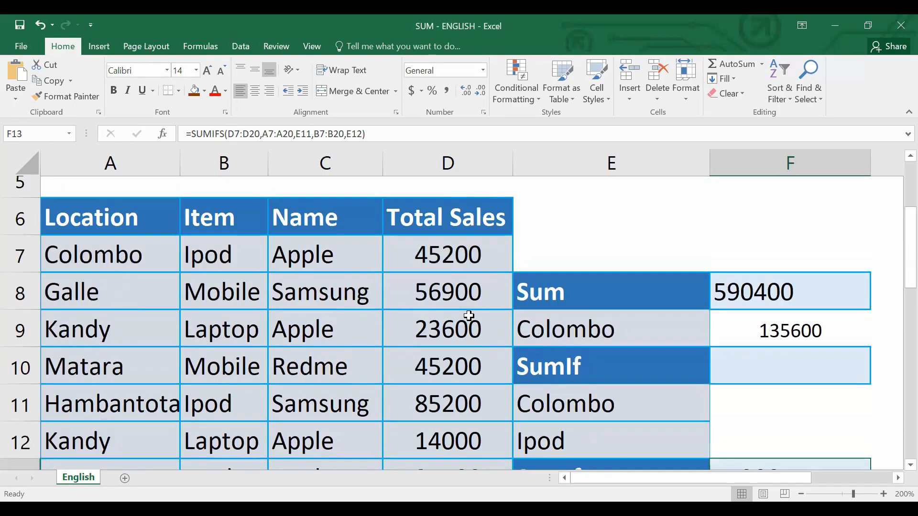
scroll(469, 321, down, 1)
scroll(763, 317, down, 1)
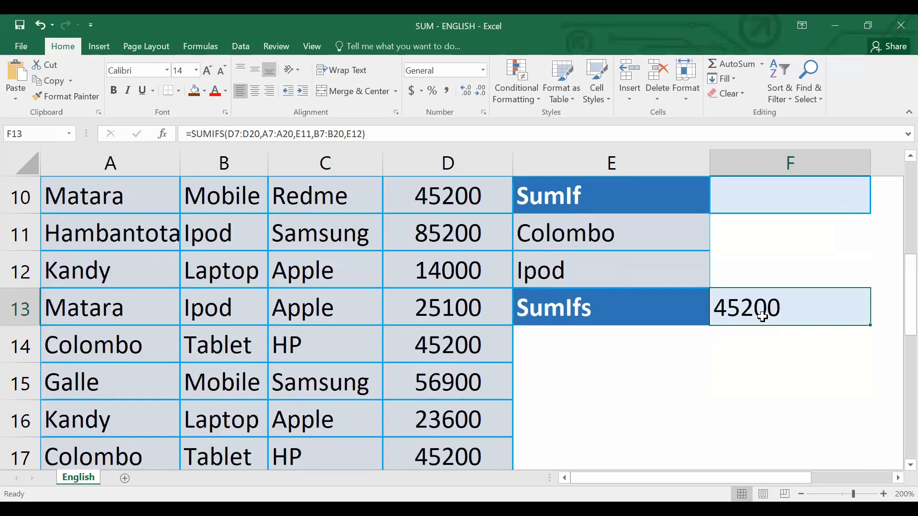
scroll(763, 316, up, 2)
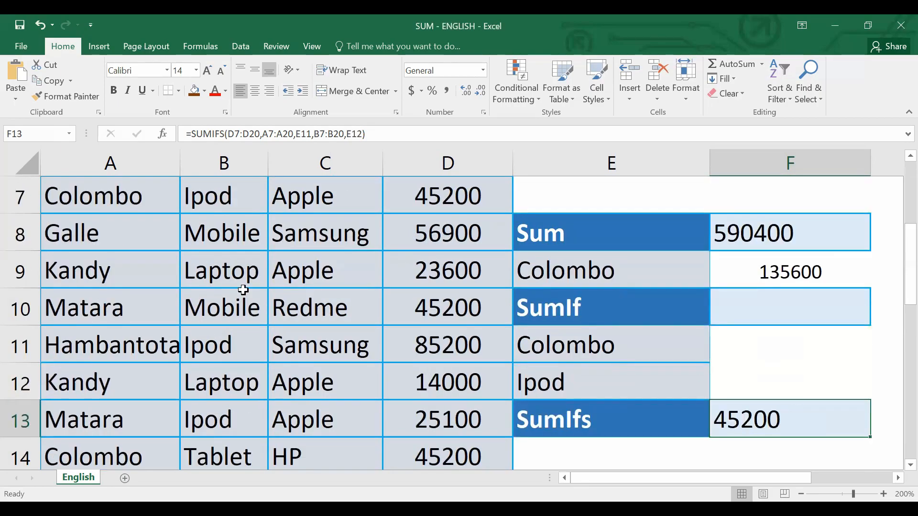
scroll(240, 364, down, 1)
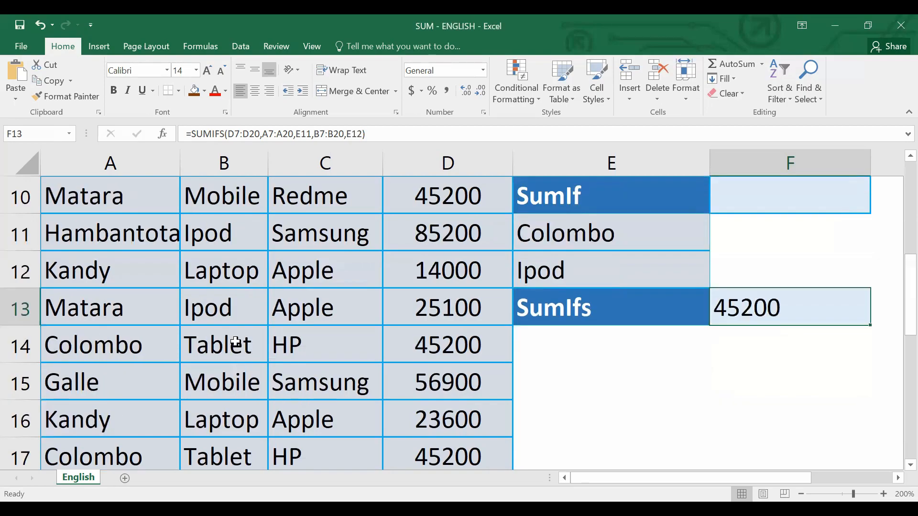
scroll(235, 345, down, 1)
scroll(639, 340, down, 2)
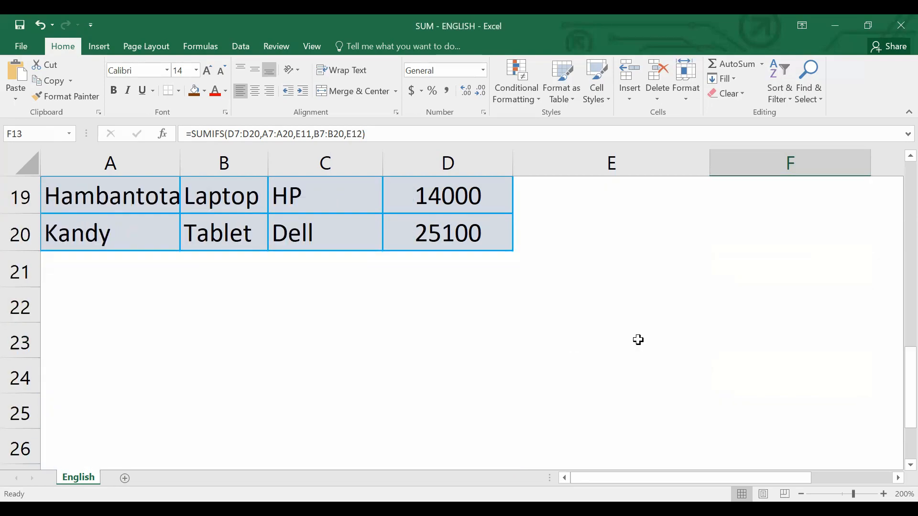
scroll(472, 303, up, 4)
scroll(480, 309, up, 1)
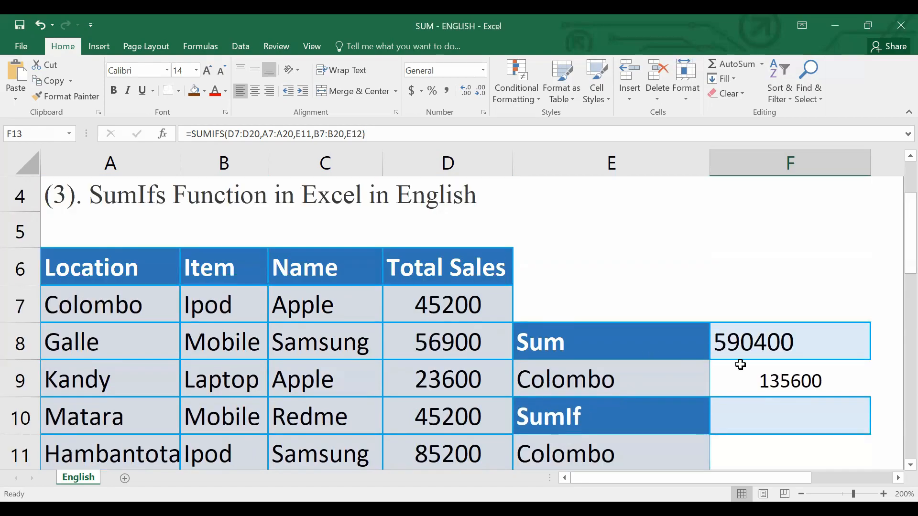
scroll(755, 392, down, 1)
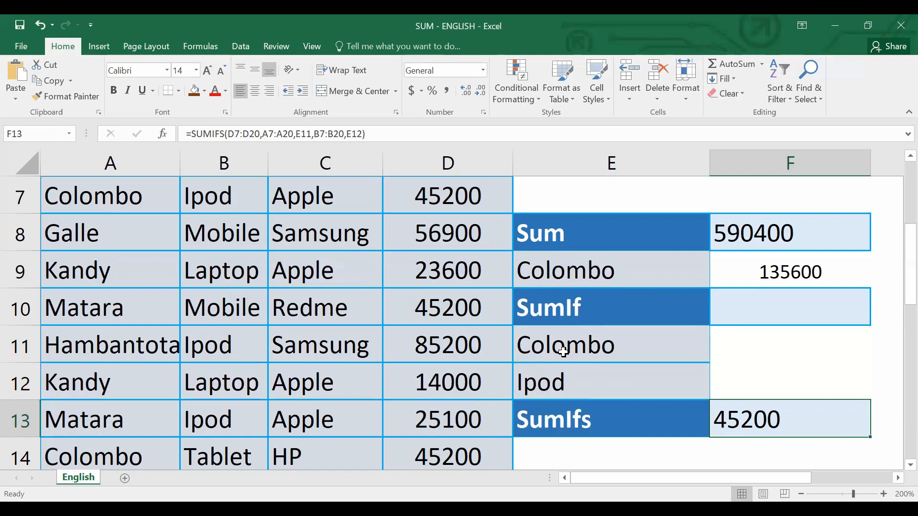
click(555, 417)
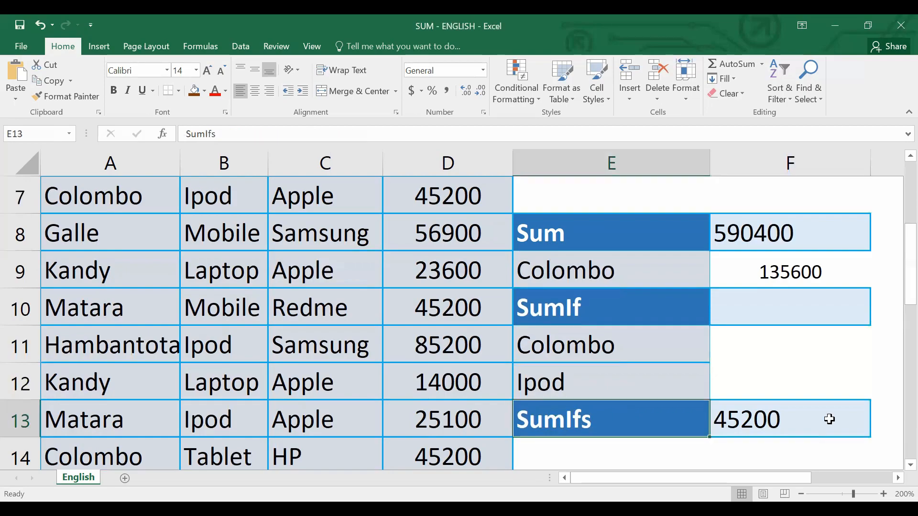
Insert blank cells at E13:F13, shifting the SumIfs label and result down
shift+click(830, 419)
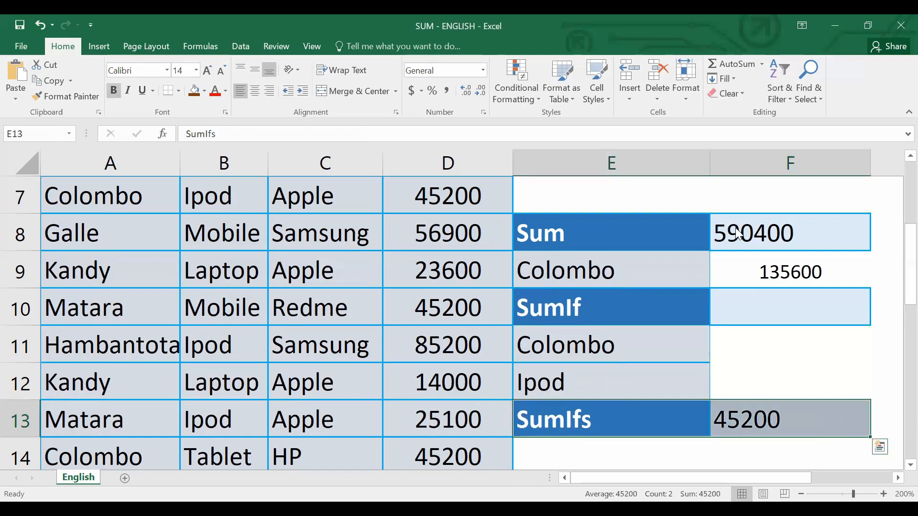
key(ctrl+shift+plus)
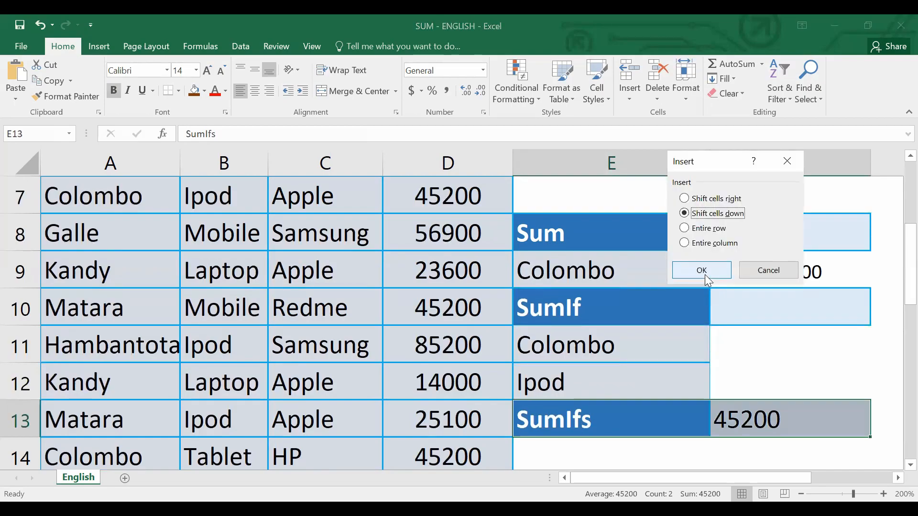
key(Return)
scroll(587, 419, up, 1)
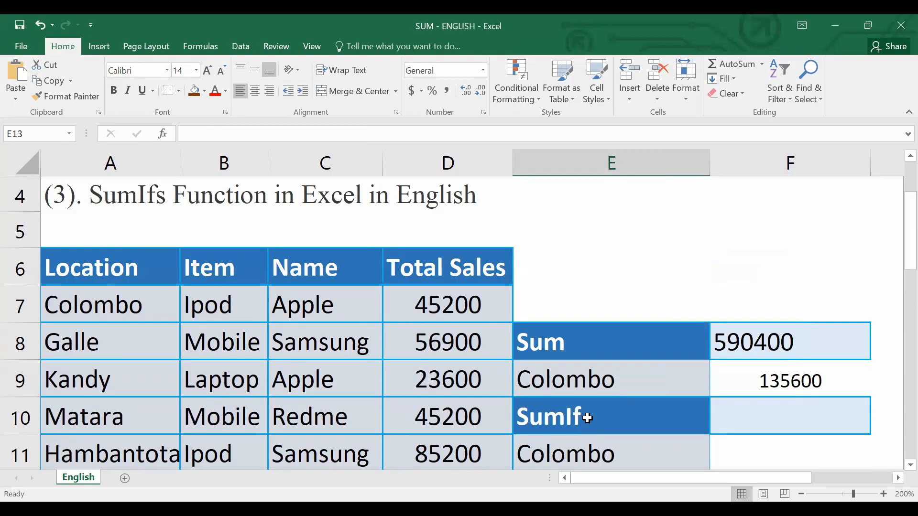
Change the SumIfs criteria to Galle in cell E11 and Mobile in cell E12
scroll(589, 358, down, 1)
click(589, 358)
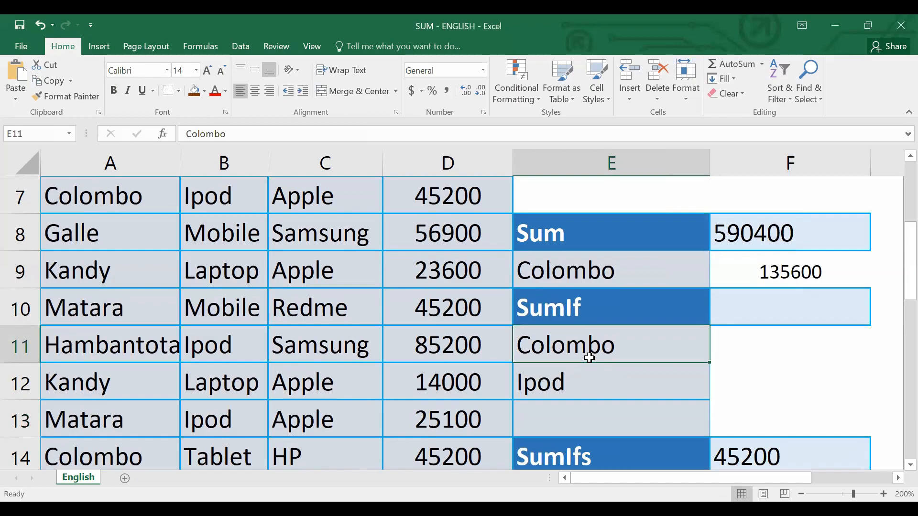
text(G)
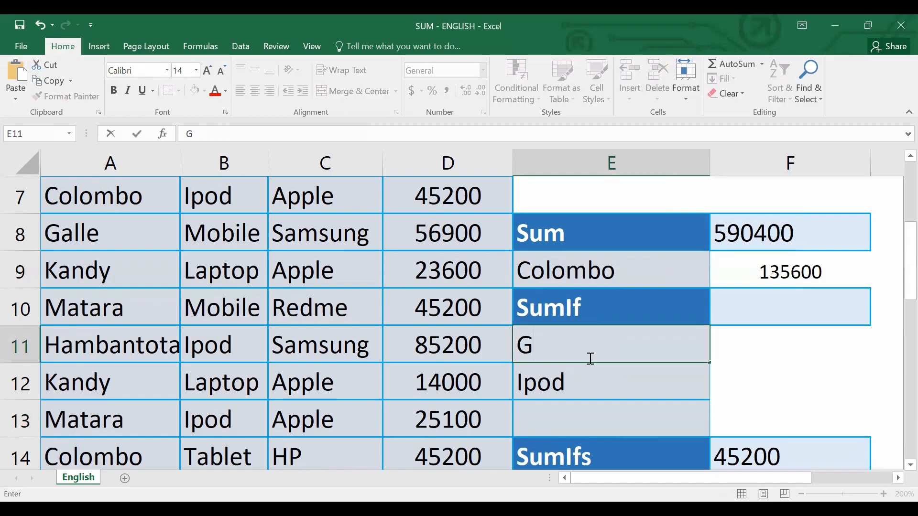
text(alle)
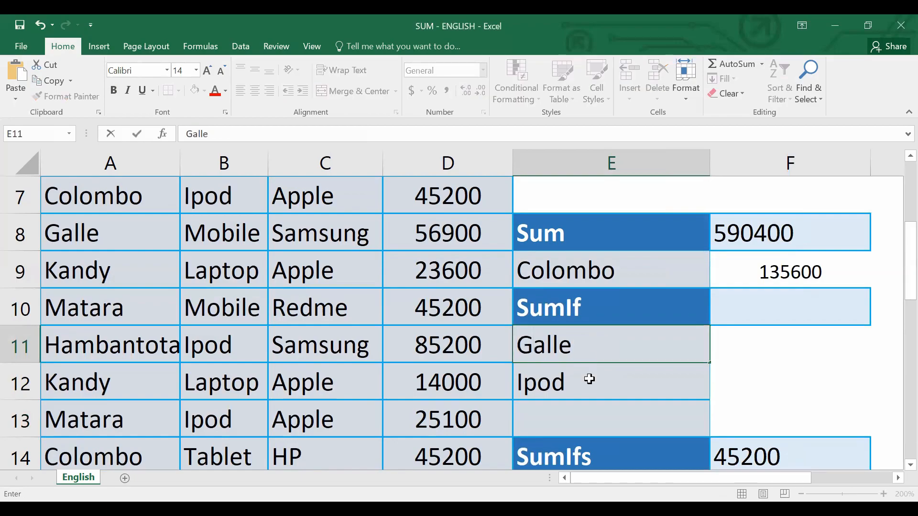
click(589, 377)
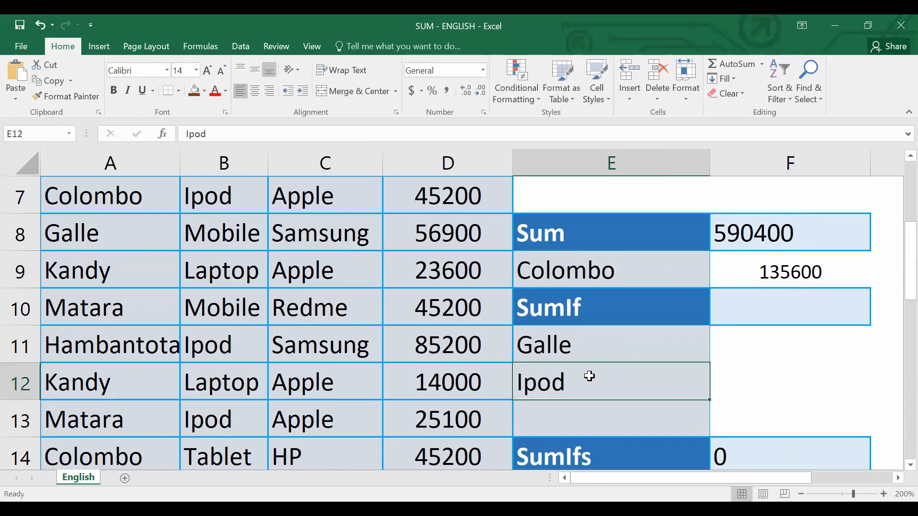
text(M)
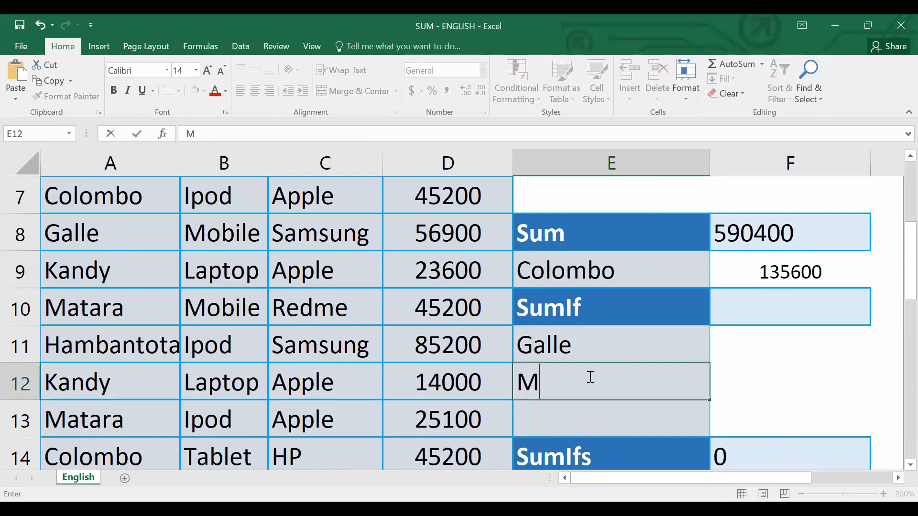
text(obile)
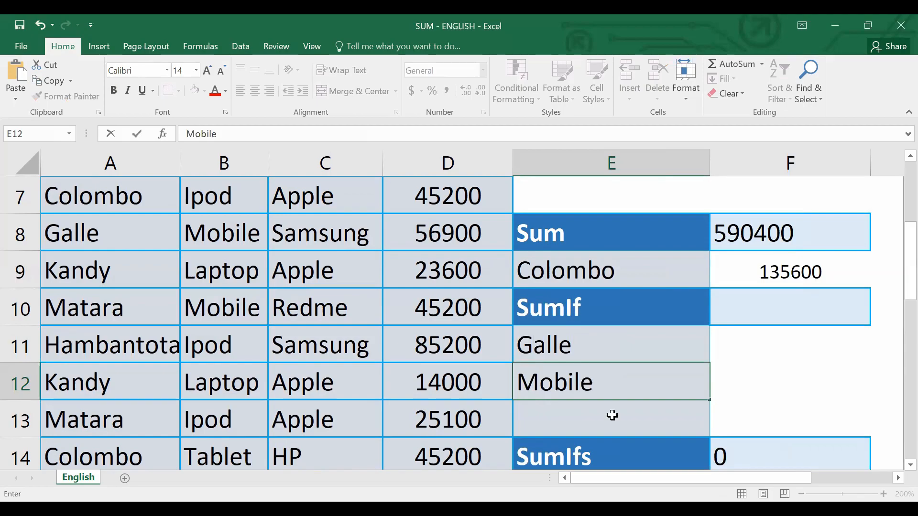
key(Return)
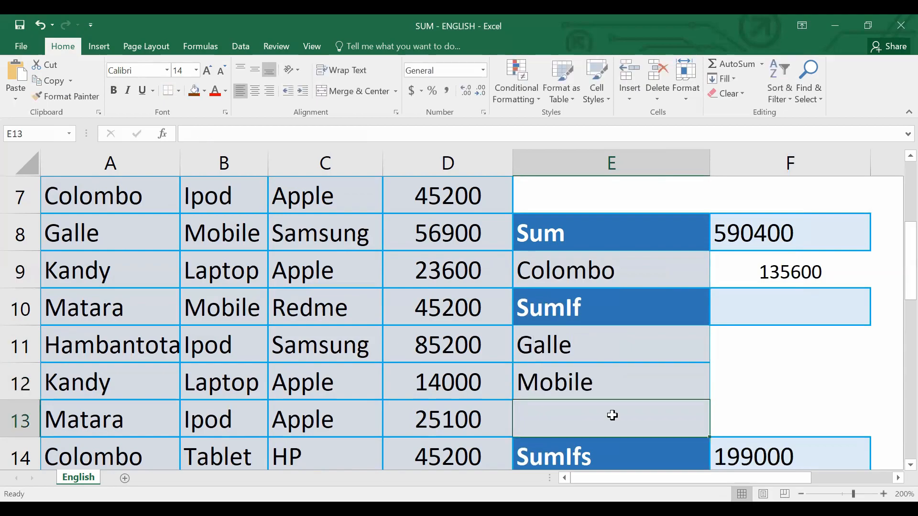
Enter Samsung in cell E13 as a third criterion for SumIfs
text(Sa)
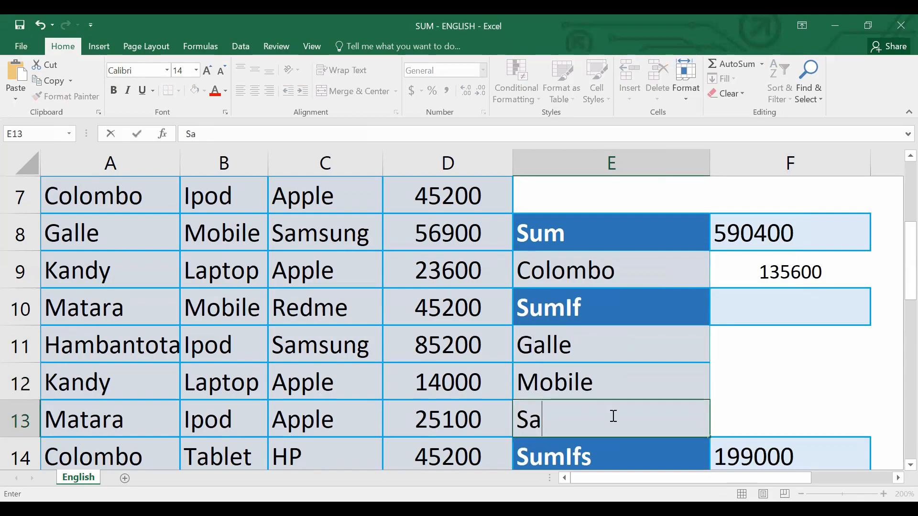
text(ms)
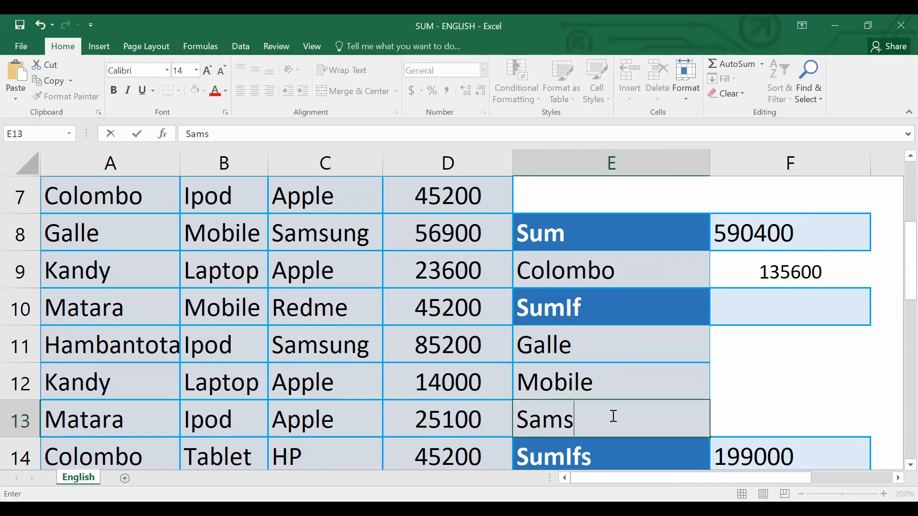
text(ung)
Extend the SUMIFS formula in F14 with the Name entries C7:C20 as the third criteria range and E13 as its criterion
click(809, 449)
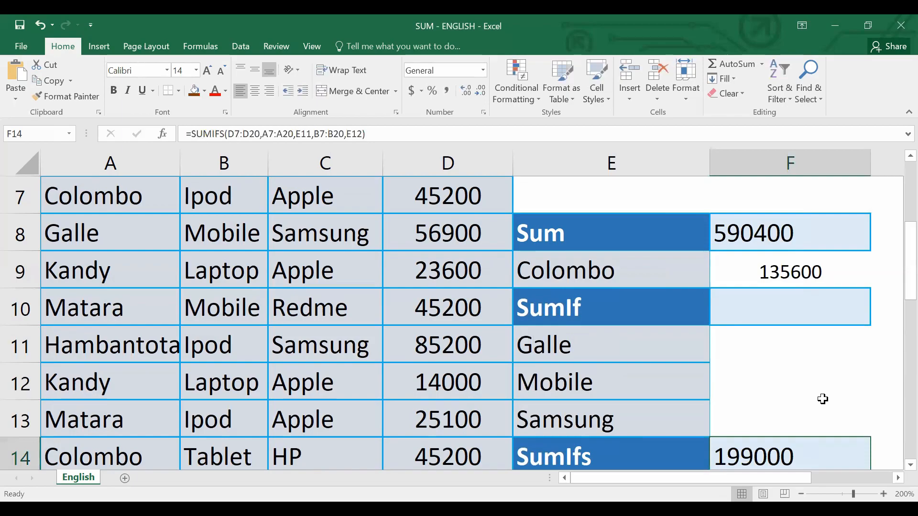
scroll(794, 374, down, 1)
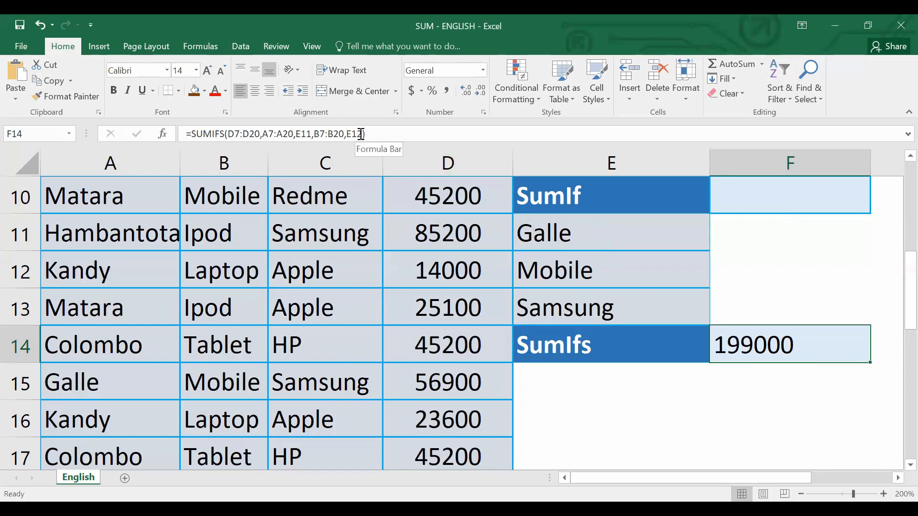
key(F2)
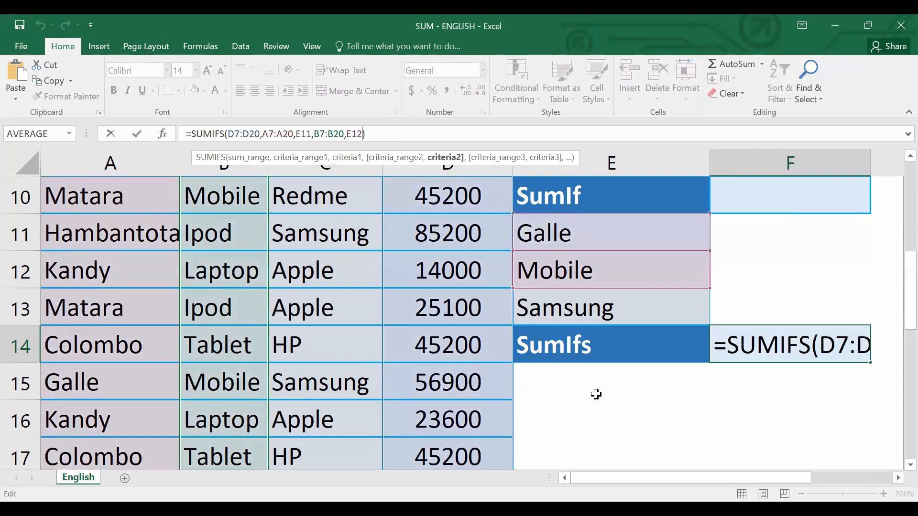
text(,)
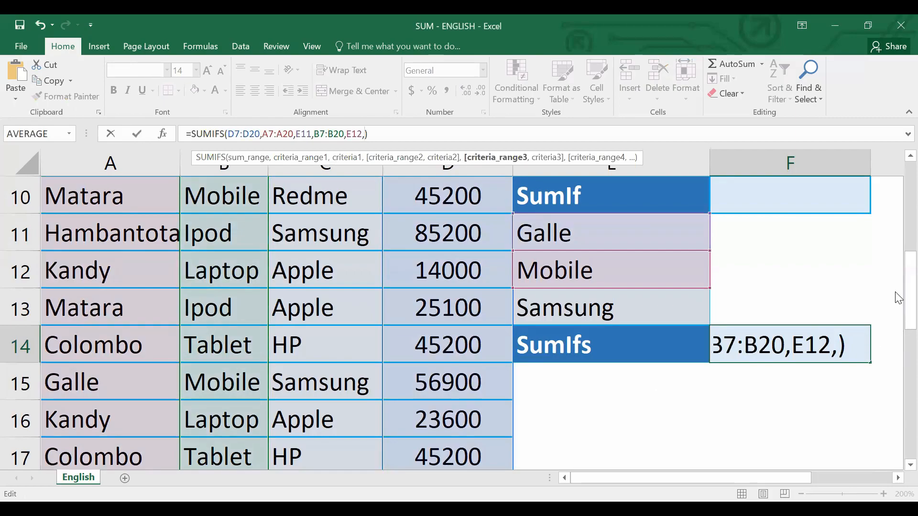
drag(899, 298, 484, 384)
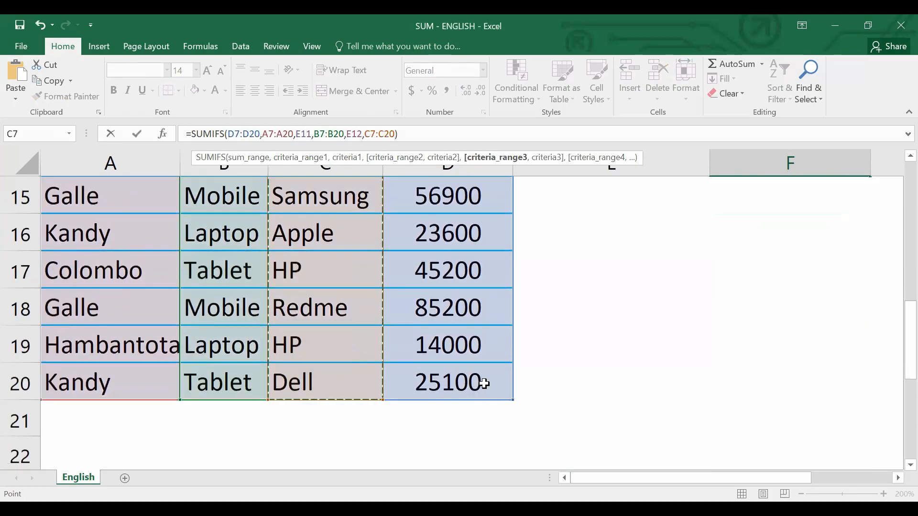
text(,)
drag(898, 350, 896, 268)
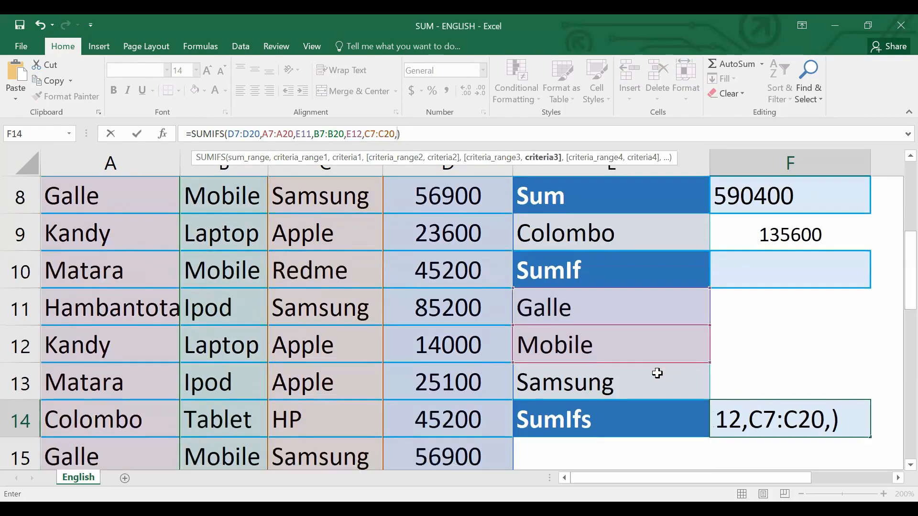
click(657, 374)
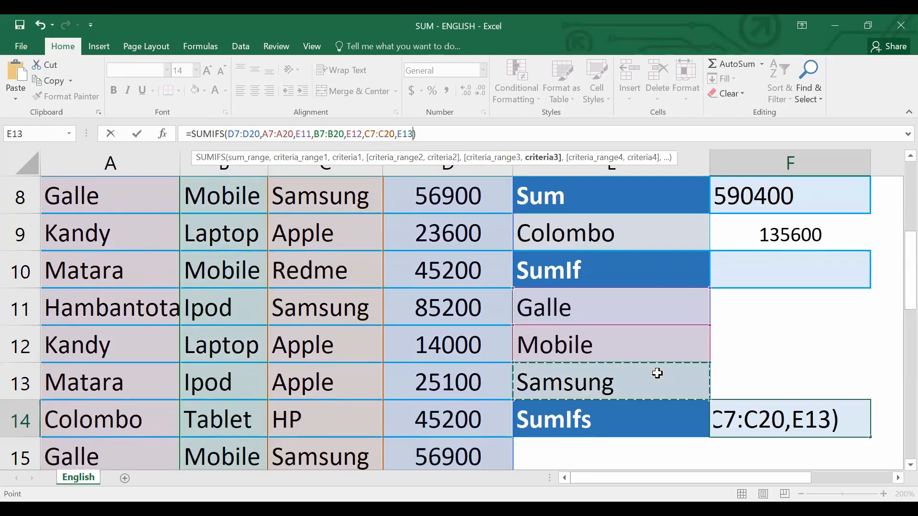
key(Return)
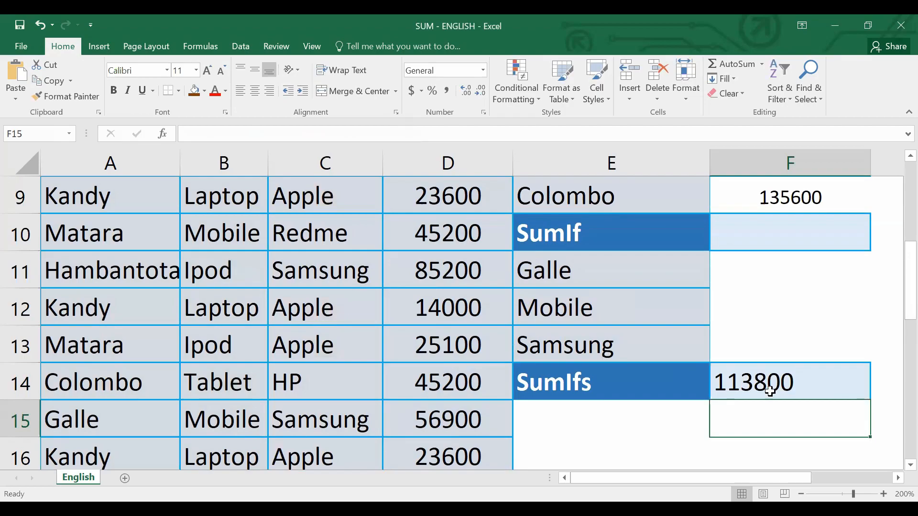
Cross-check the SumIfs result by adding the Galle Mobile Samsung sales in cell F13 with =D8+D15
click(772, 343)
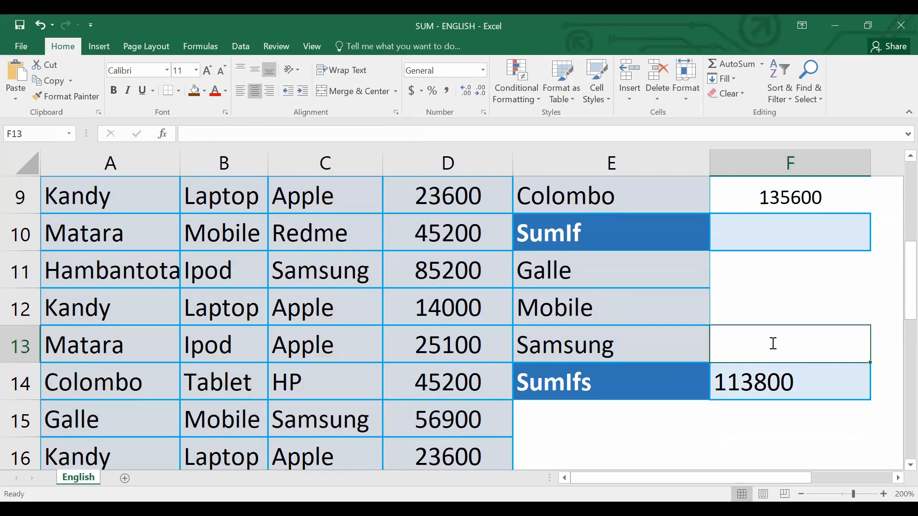
text(=)
scroll(533, 268, up, 1)
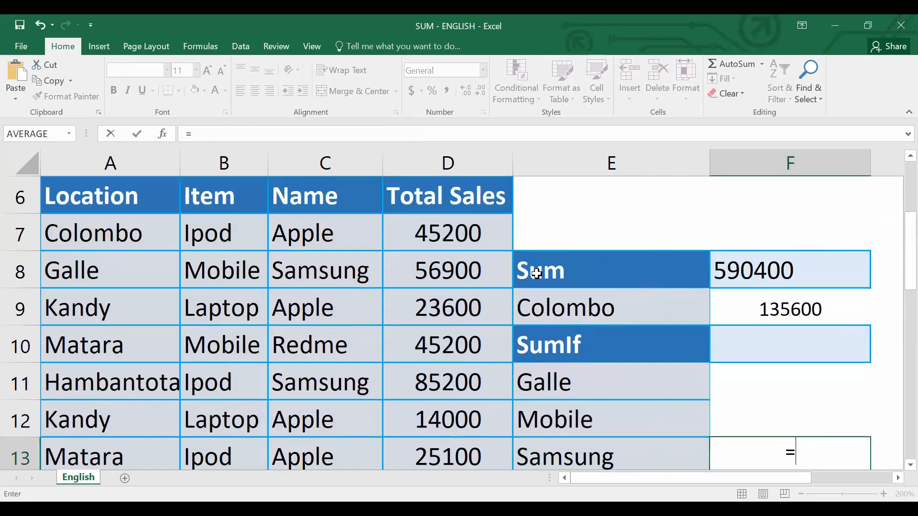
click(497, 271)
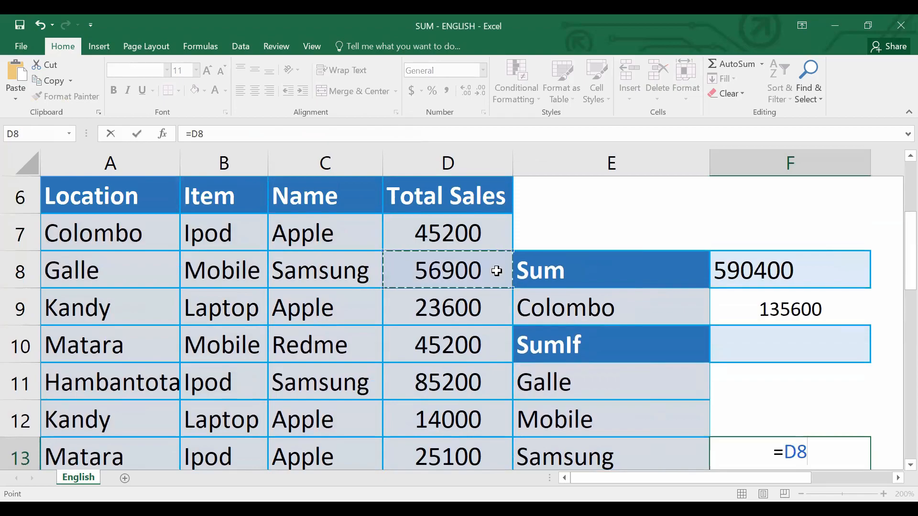
text(+)
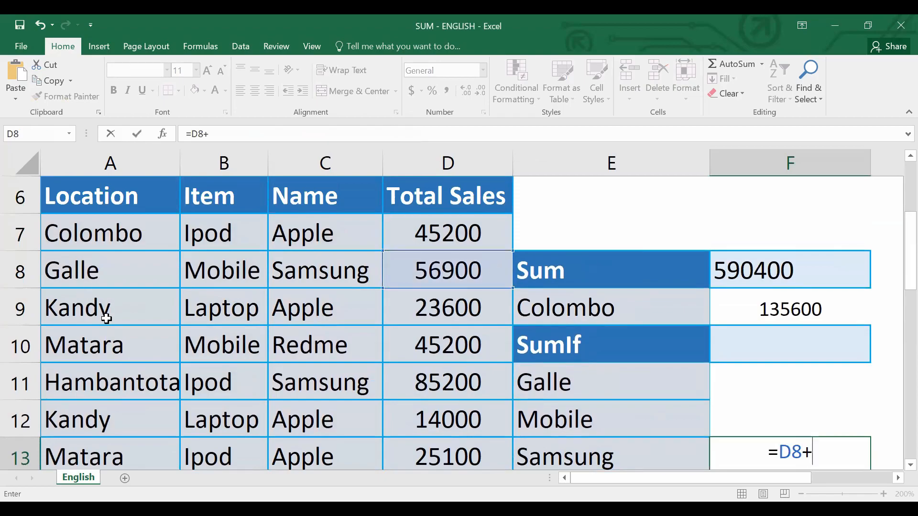
scroll(160, 344, down, 2)
click(470, 308)
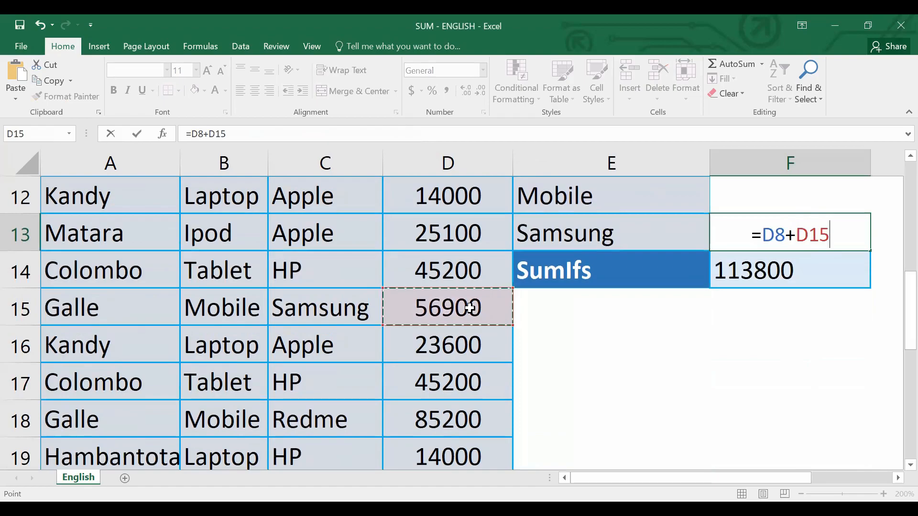
text(+)
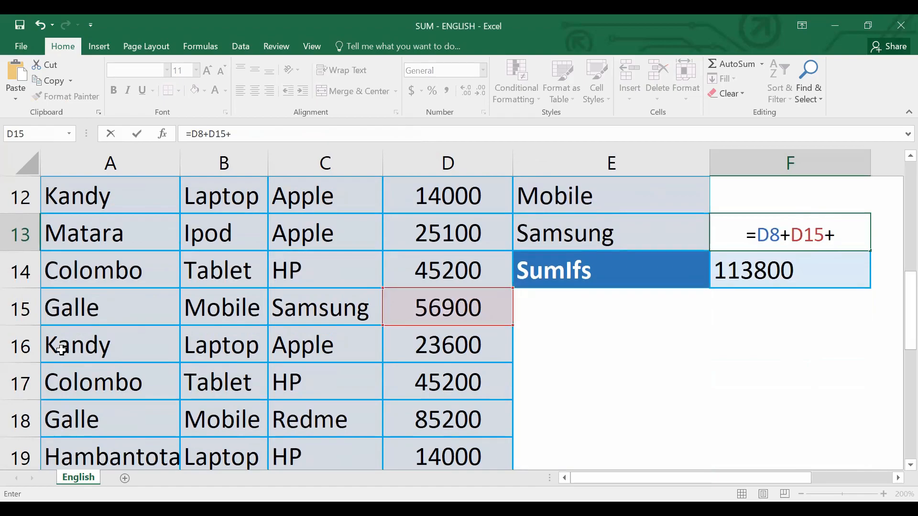
scroll(302, 421, down, 1)
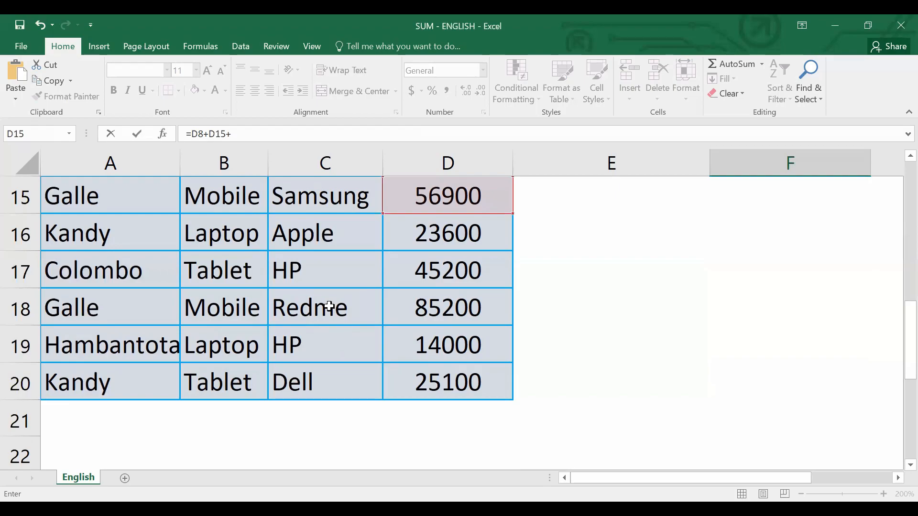
scroll(329, 306, up, 2)
scroll(330, 326, down, 1)
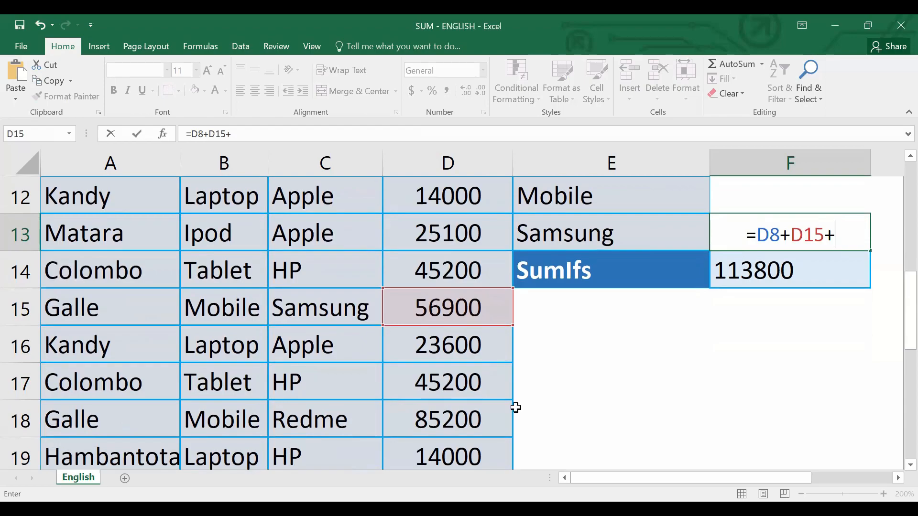
key(BackSpace)
key(Return)
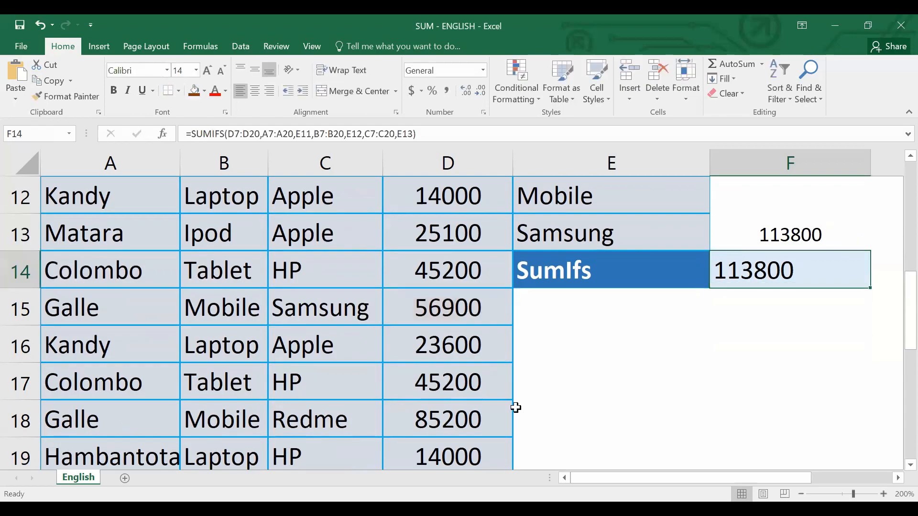
Restart the formula in cell F14 as a SUMIFS with the Total Sales values D7:D20 as the sum range
scroll(808, 370, up, 1)
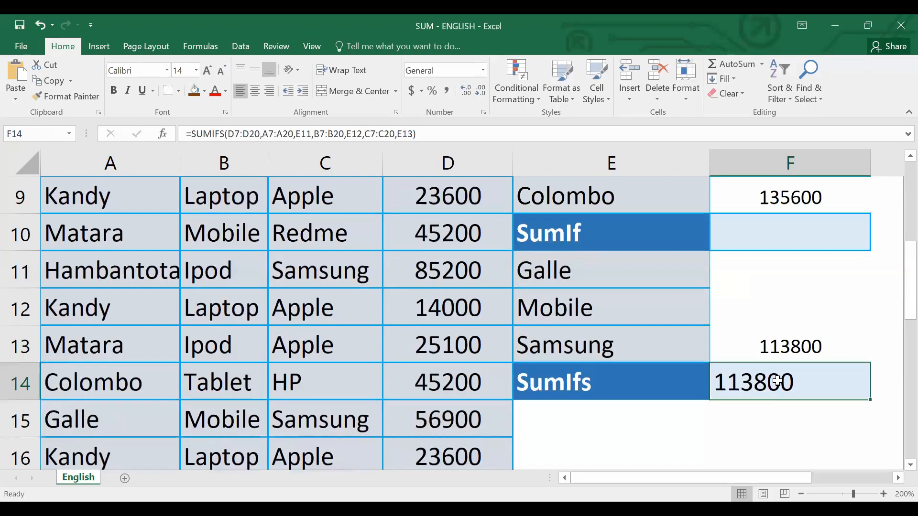
text(=)
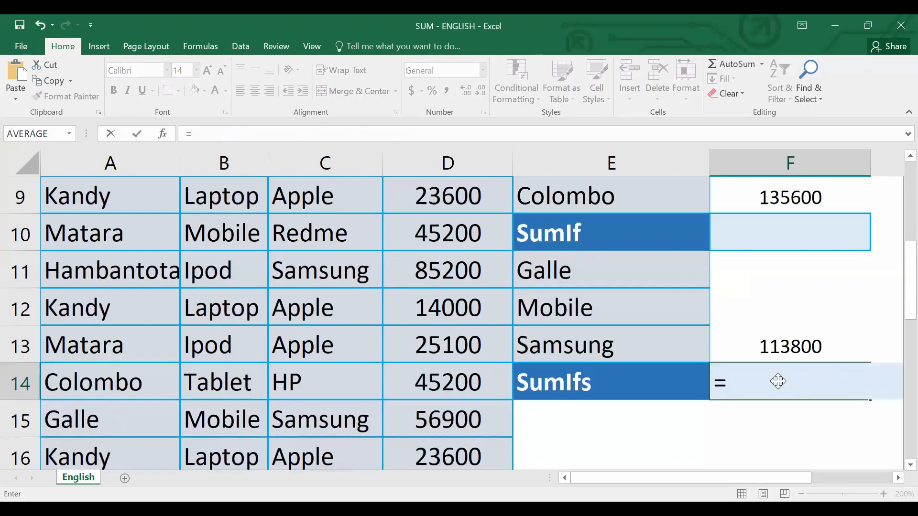
text(sumif)
key(Down)
key(Tab)
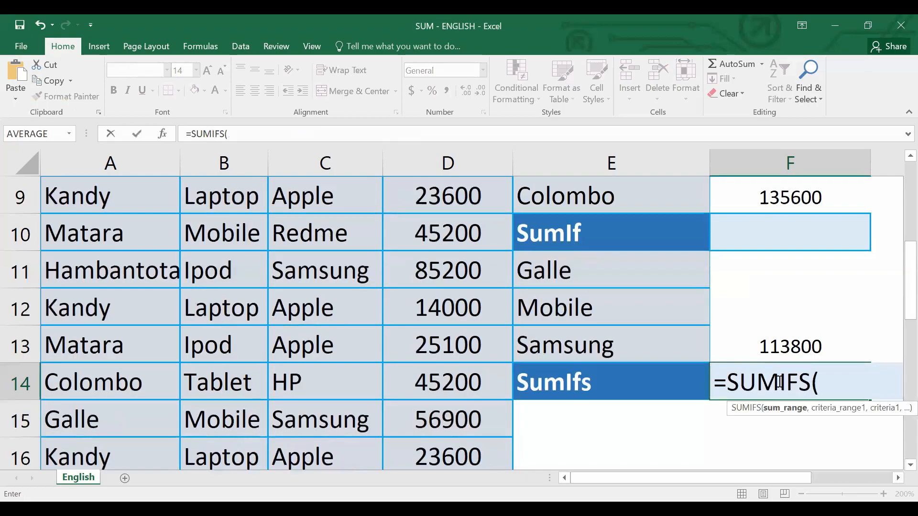
scroll(471, 328, up, 2)
click(471, 330)
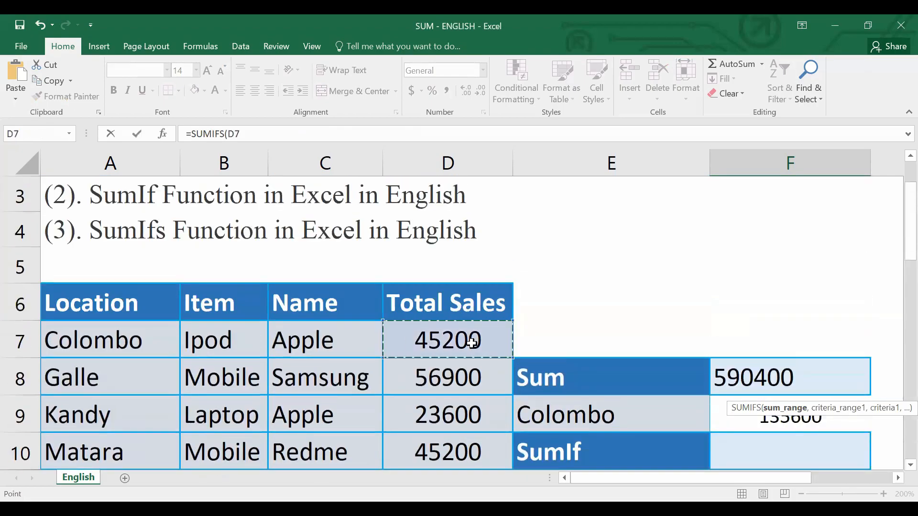
drag(471, 330, 471, 379)
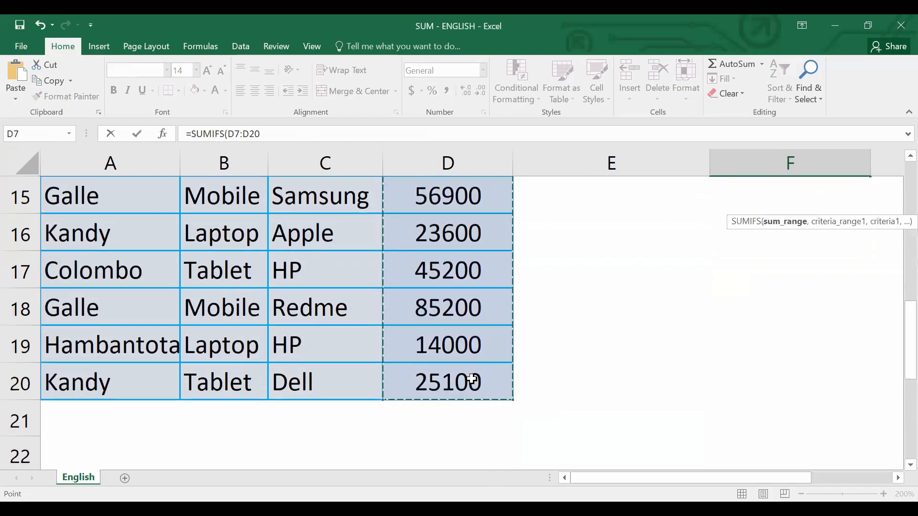
text(,)
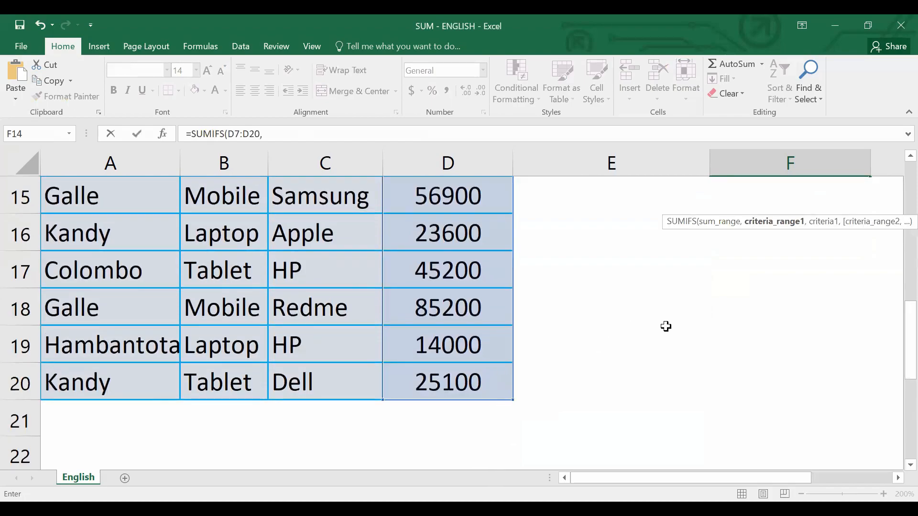
Add the Location entries A7:A20 as the first criteria range of the F14 SUMIFS formula, with E11 as its criterion
scroll(563, 323, up, 2)
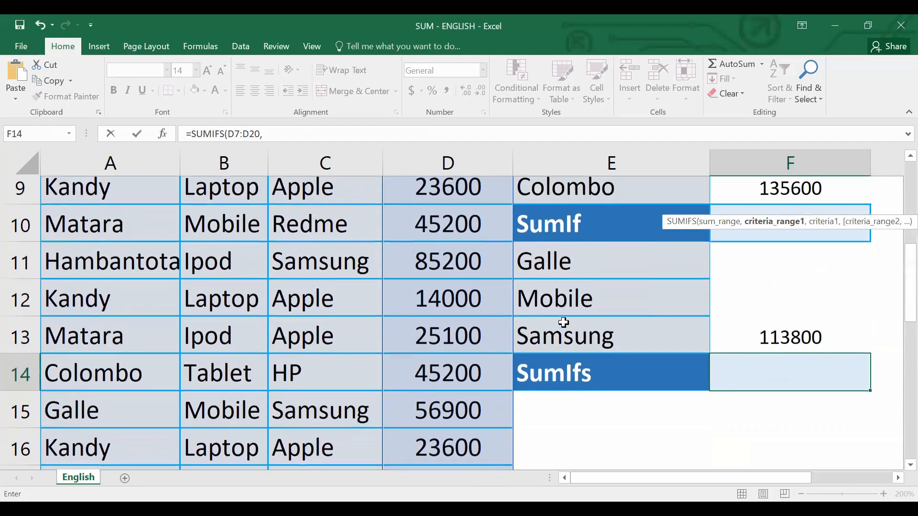
scroll(93, 269, up, 2)
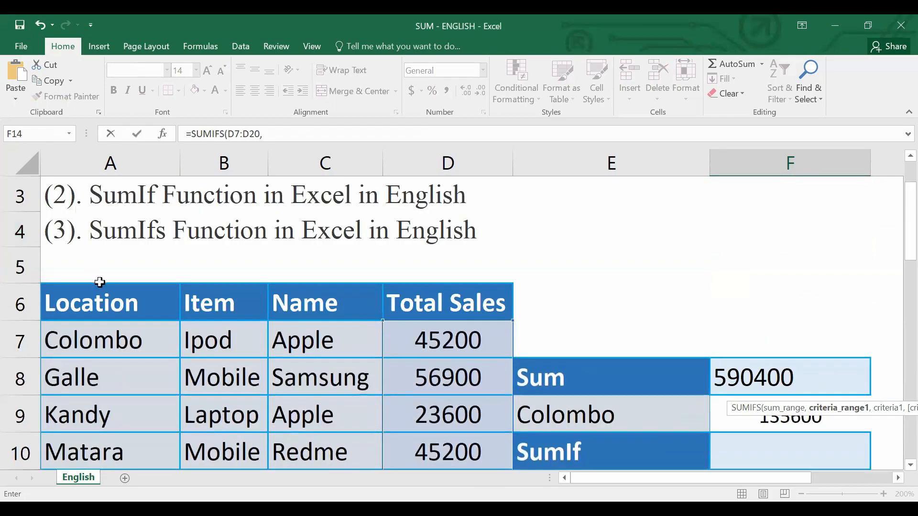
click(148, 344)
drag(148, 344, 139, 388)
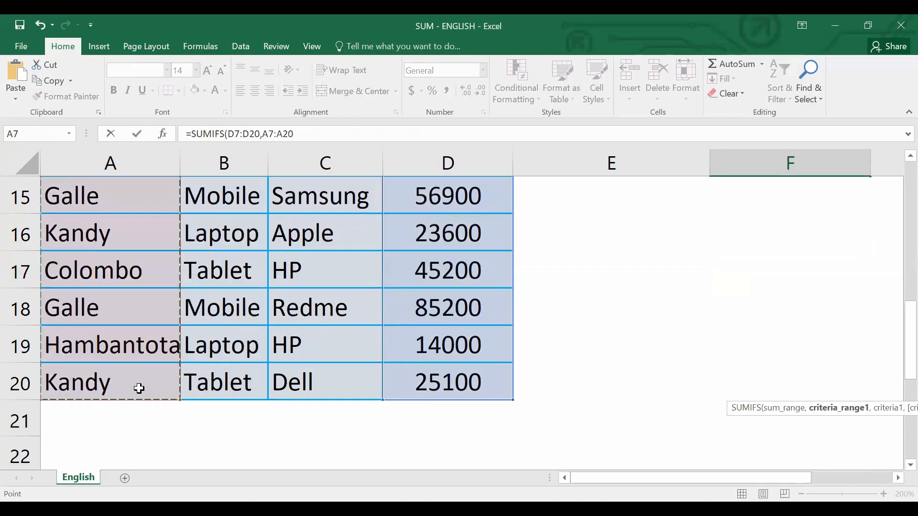
text(,)
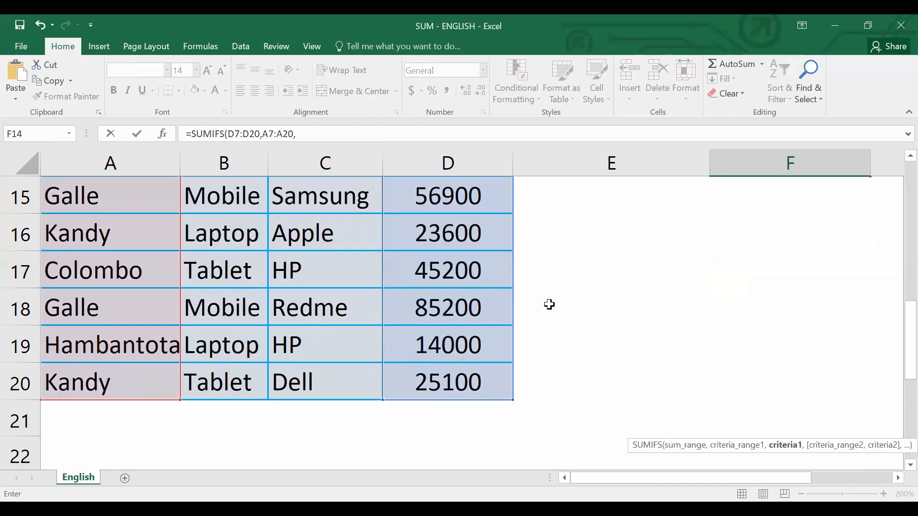
scroll(588, 287, up, 2)
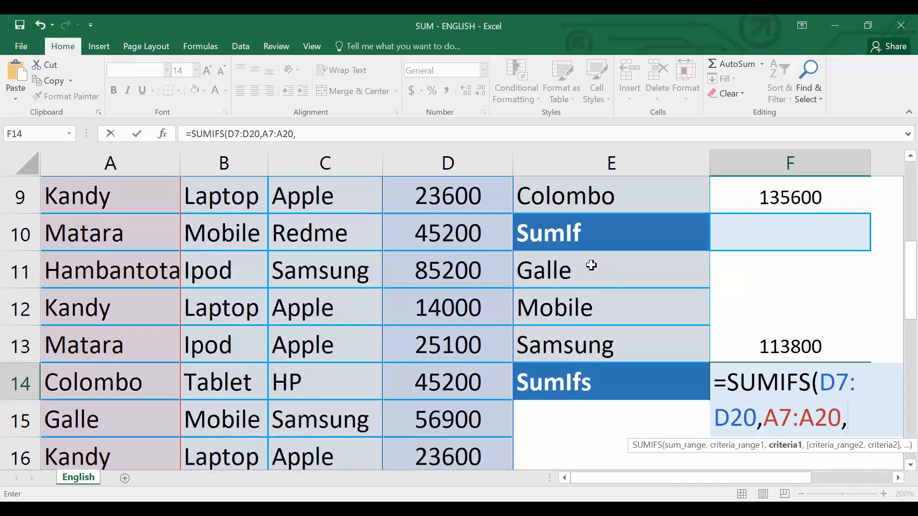
click(591, 273)
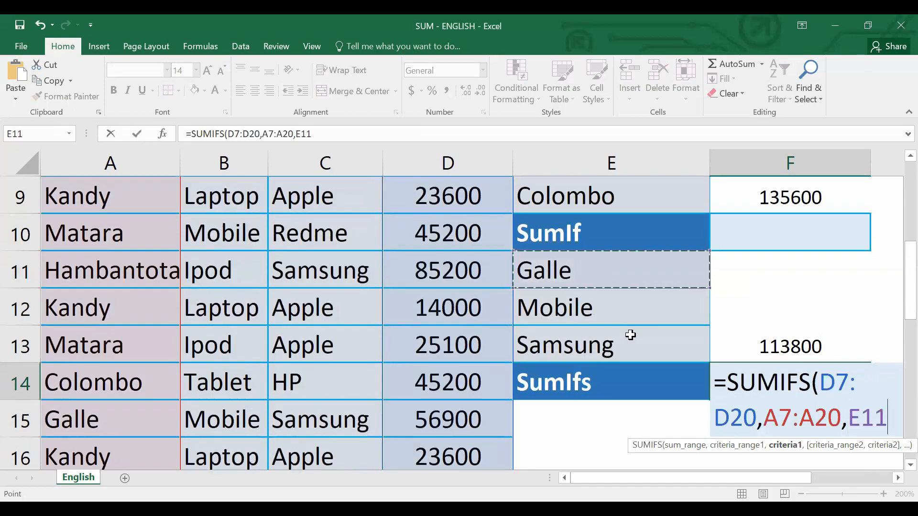
text(,)
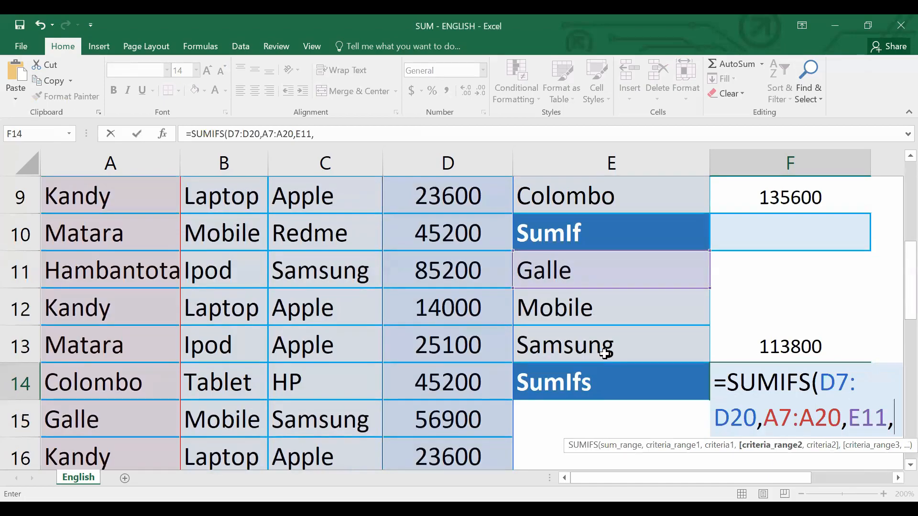
Add the Item entries B7:B20 as the second criteria range of the SUMIFS formula, with E12 as its criterion
scroll(438, 314, up, 1)
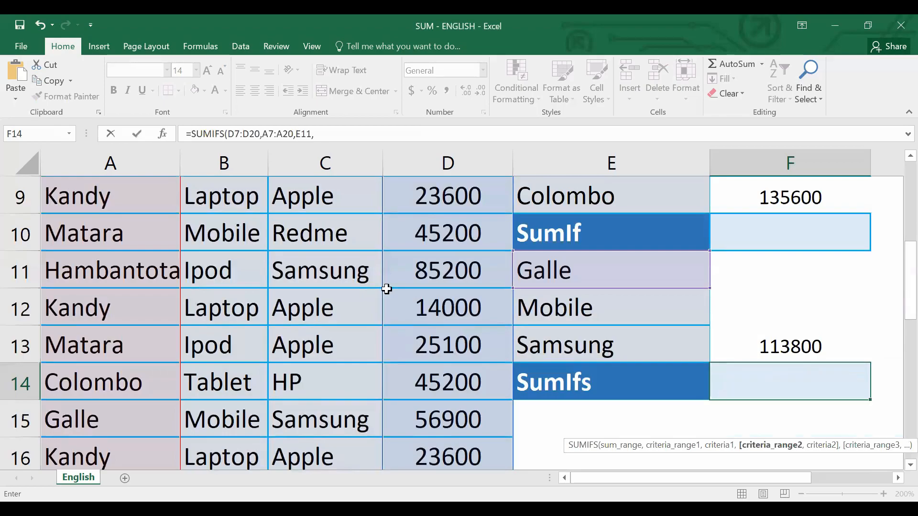
click(210, 237)
drag(230, 387, 234, 466)
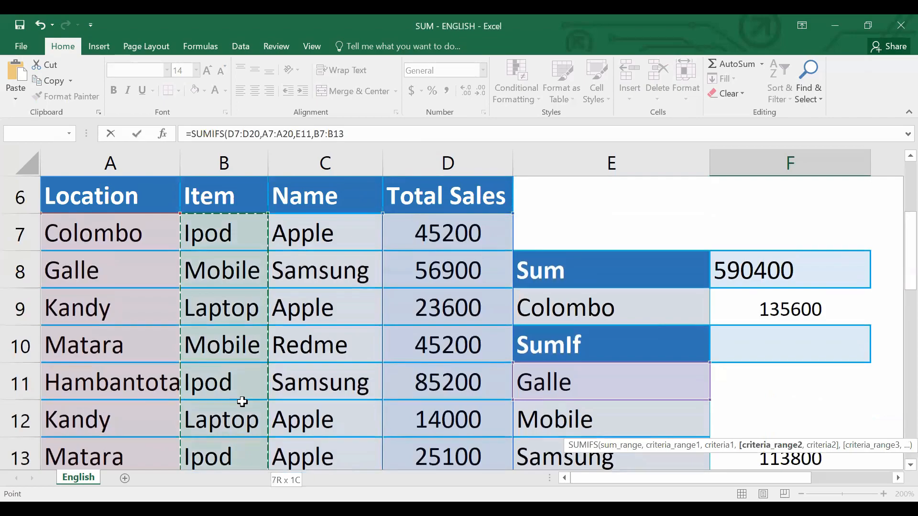
key(ctrl+shift+Down)
text(,)
scroll(593, 356, up, 2)
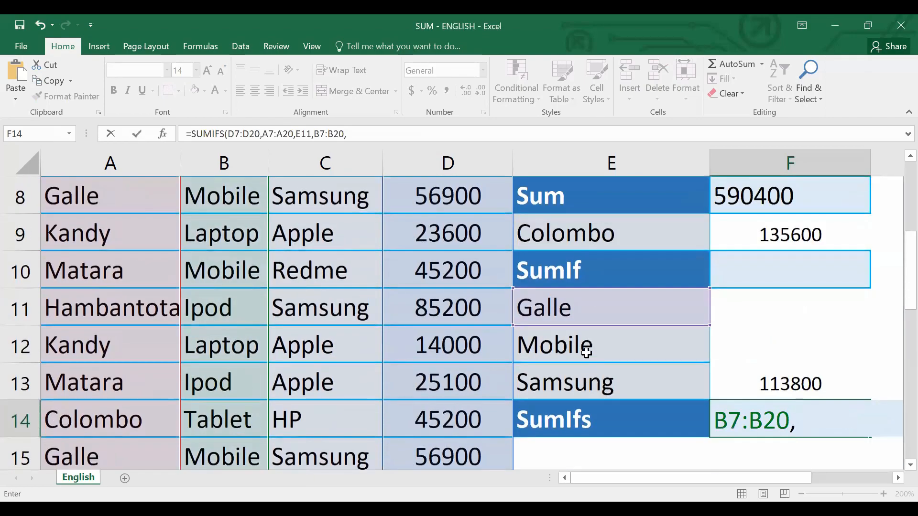
click(587, 354)
text(,)
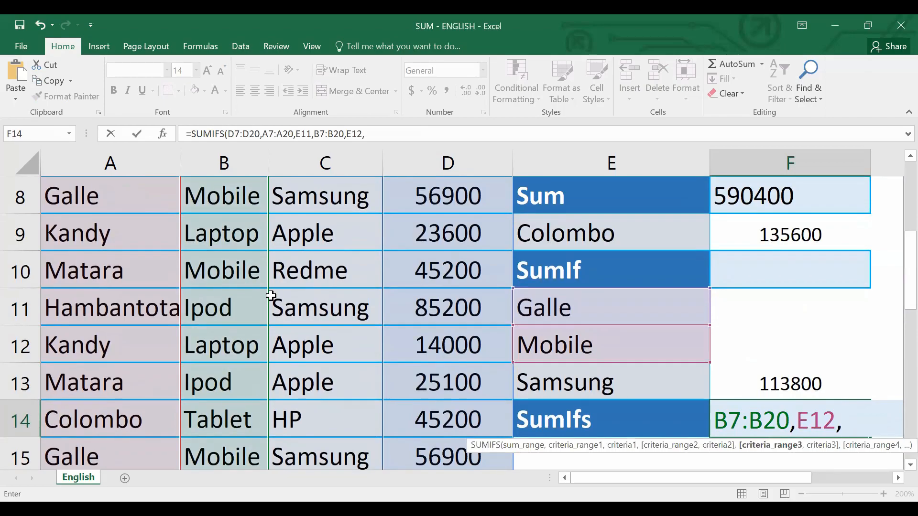
Complete the SUMIFS formula in F14 with the Name entries C7:C20 as the third criteria range and E13 as its criterion
scroll(321, 302, up, 1)
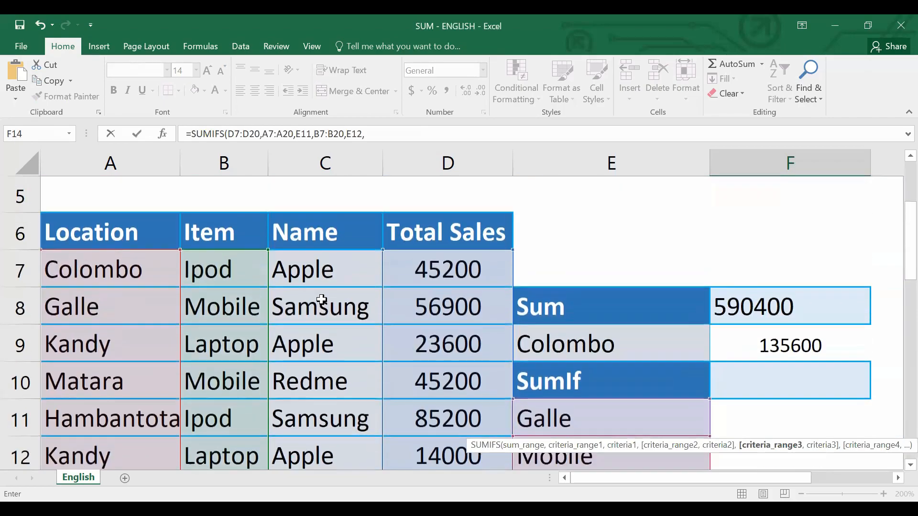
click(328, 271)
drag(316, 476, 332, 396)
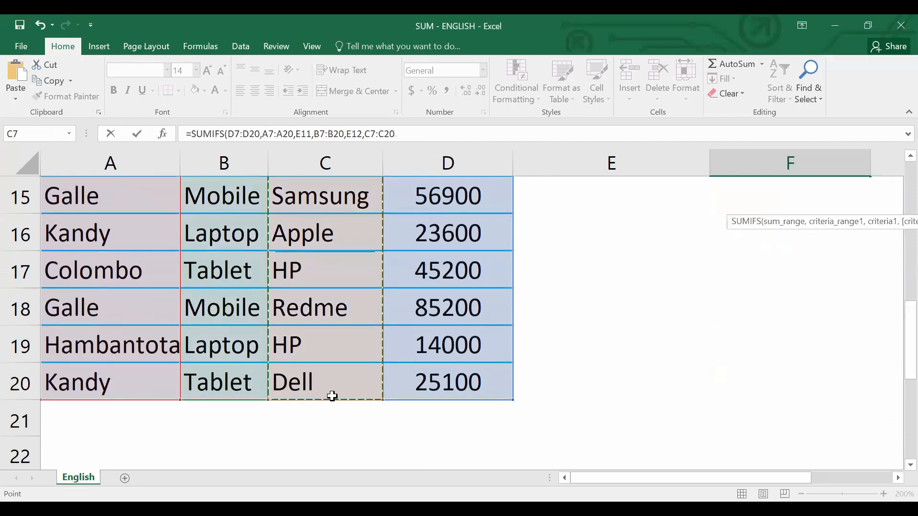
text(,)
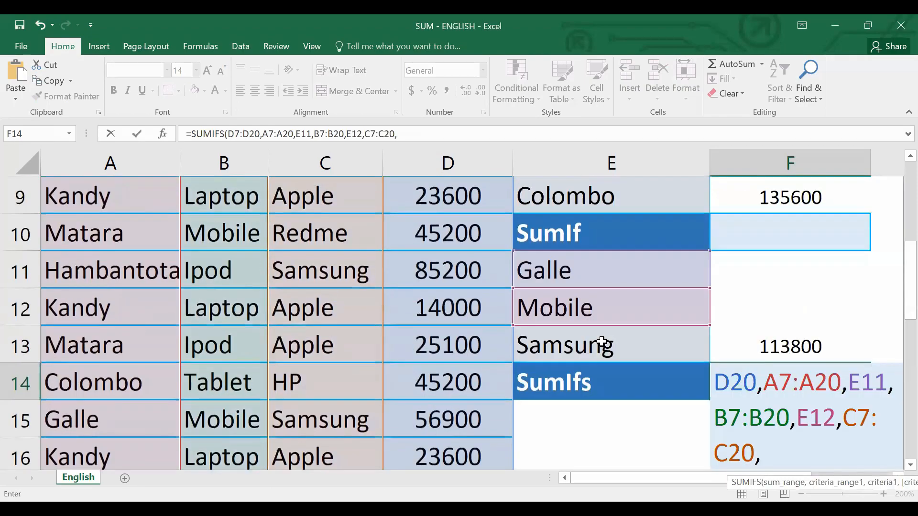
click(602, 343)
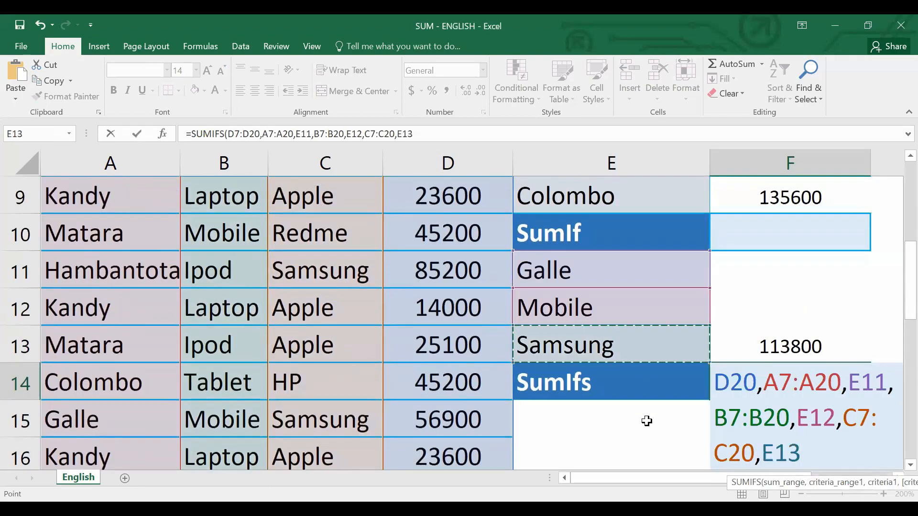
text())
key(Return)
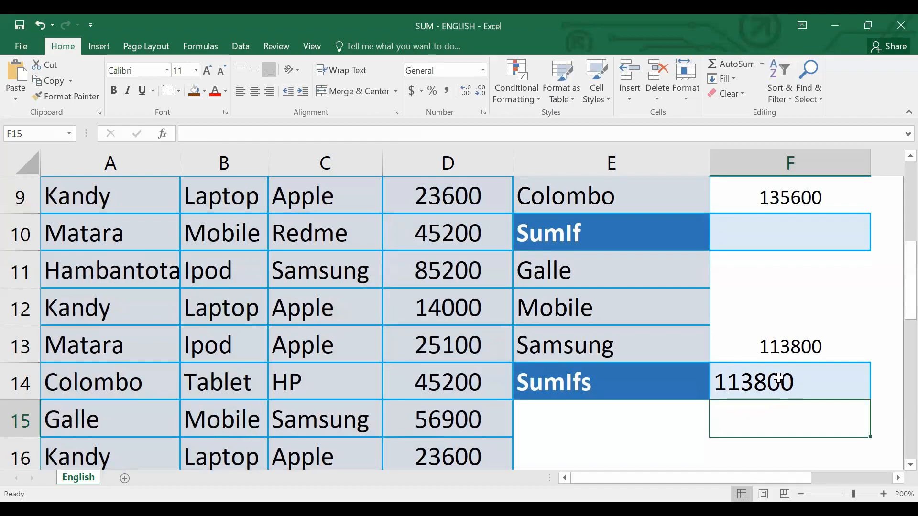
Change the three SumIfs criteria to Colombo in E11, Tablet in E12 and HP in E13
click(606, 285)
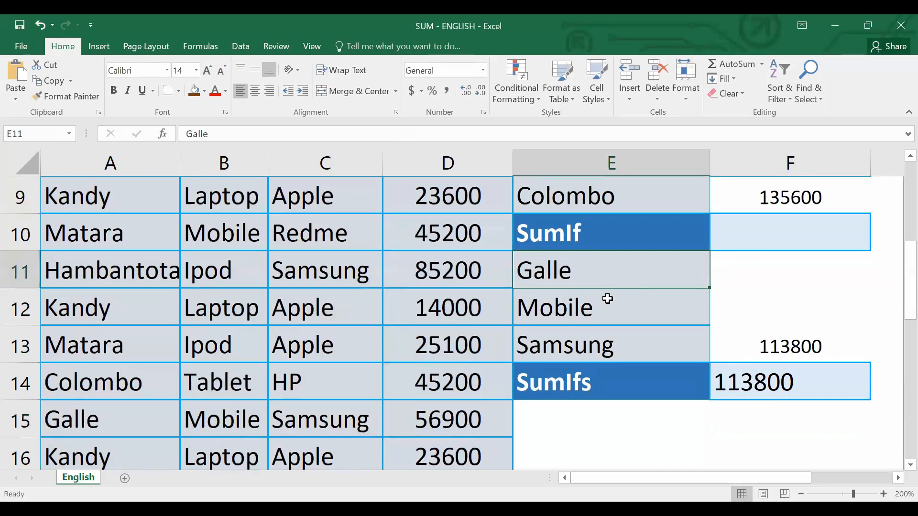
scroll(607, 299, up, 1)
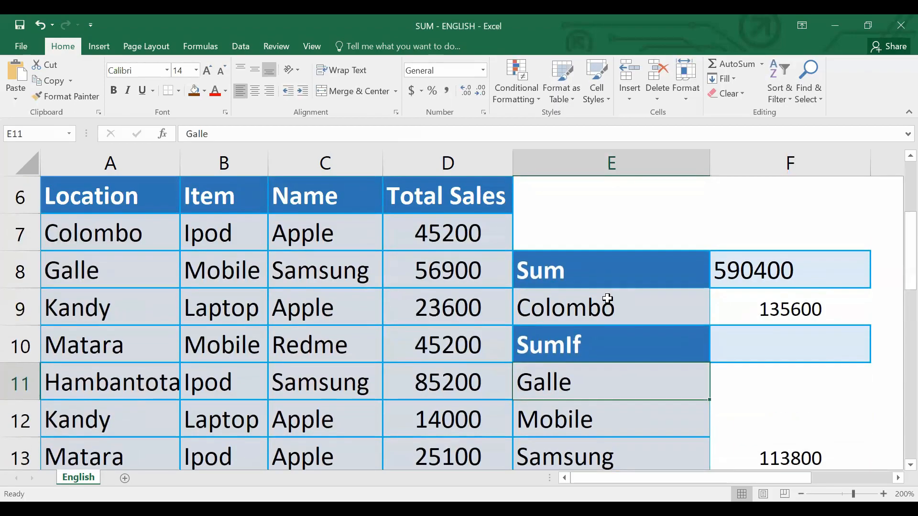
scroll(607, 299, down, 1)
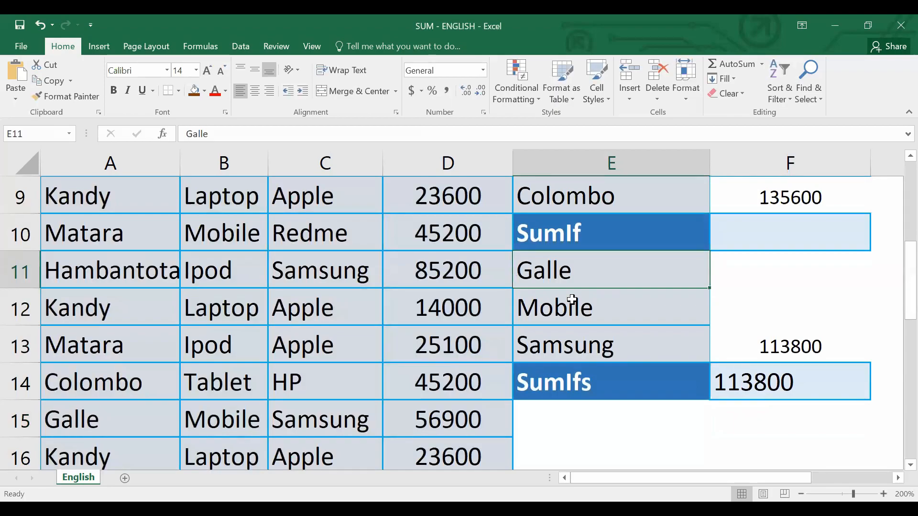
text(colombo)
key(Return)
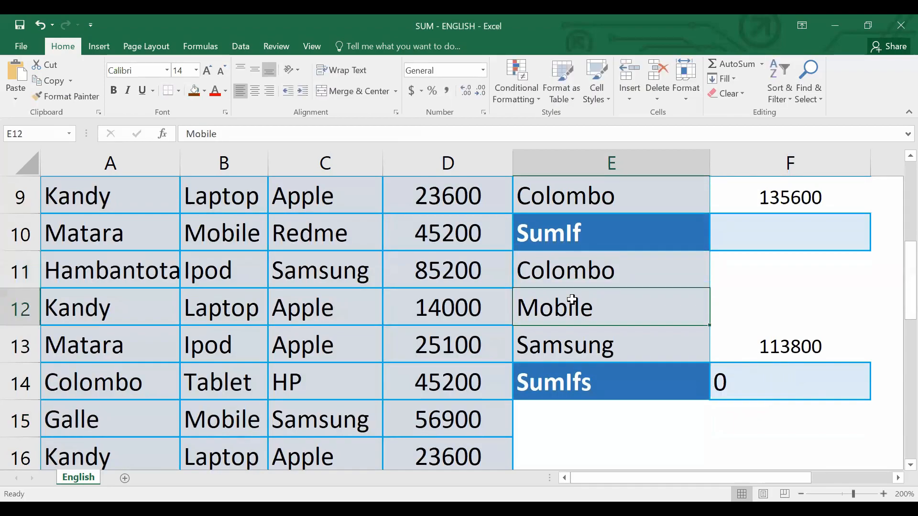
text(T)
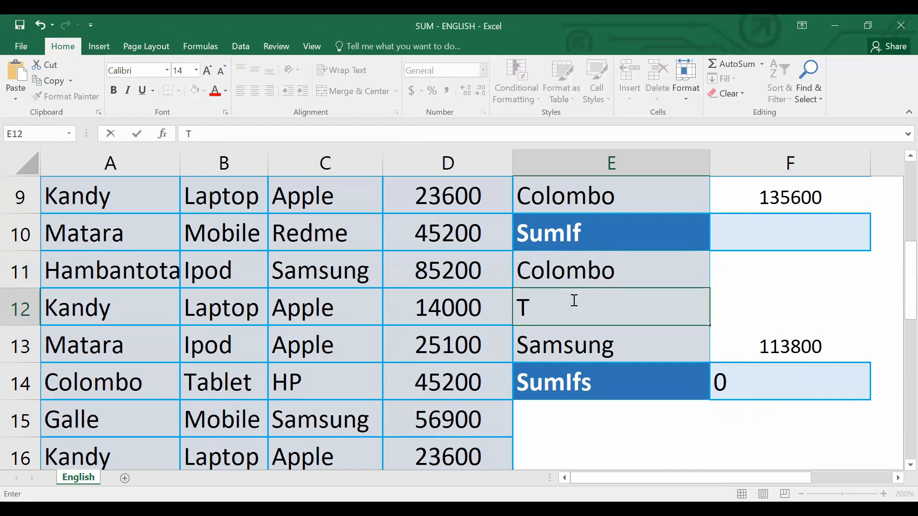
text(ablet)
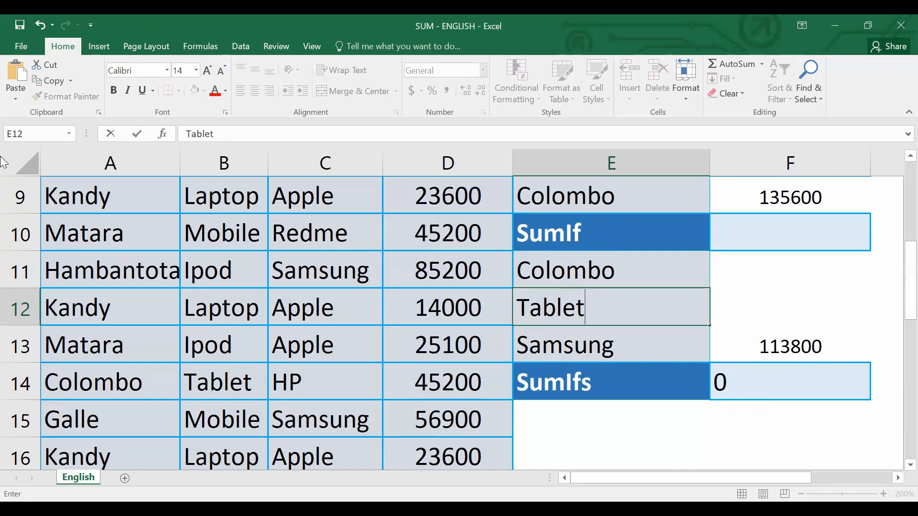
click(568, 344)
text(HP)
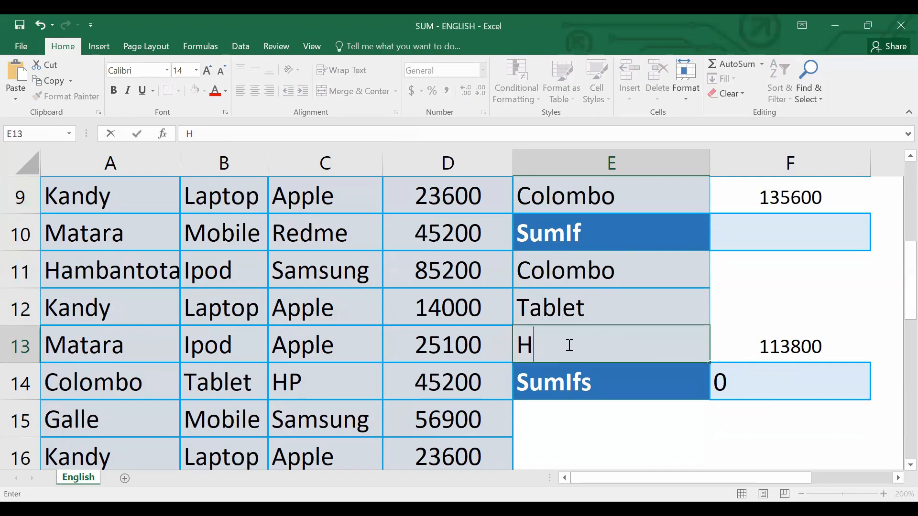
key(Return)
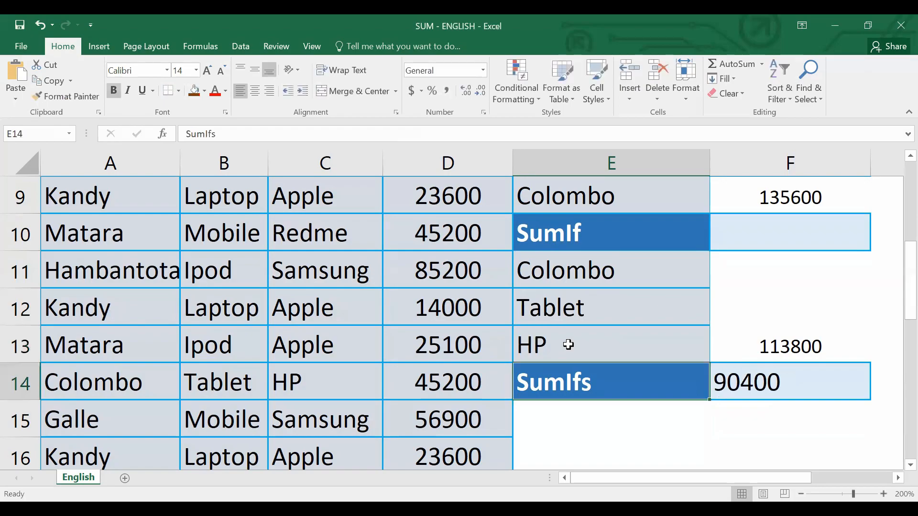
Cross-check the SumIfs result by replacing the formula in F13 with =D14+D17, adding the Colombo Tablet HP sales
click(828, 379)
click(791, 348)
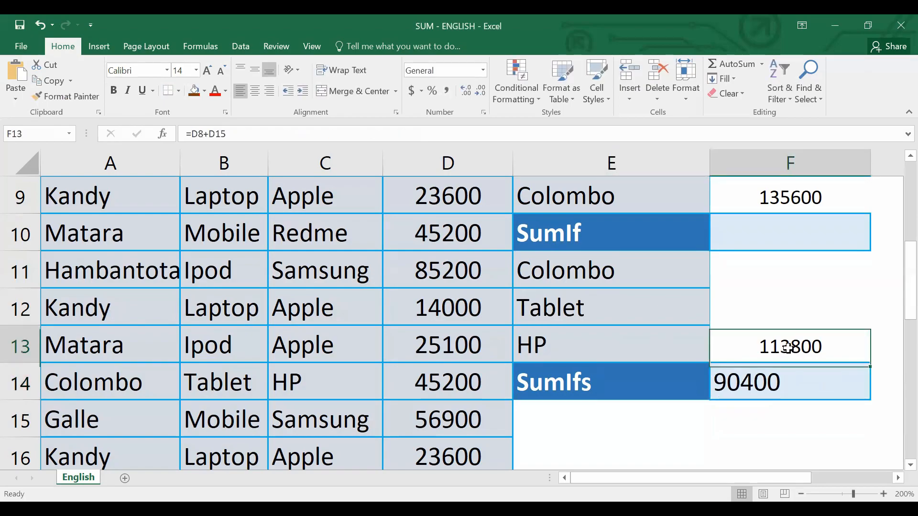
text(=)
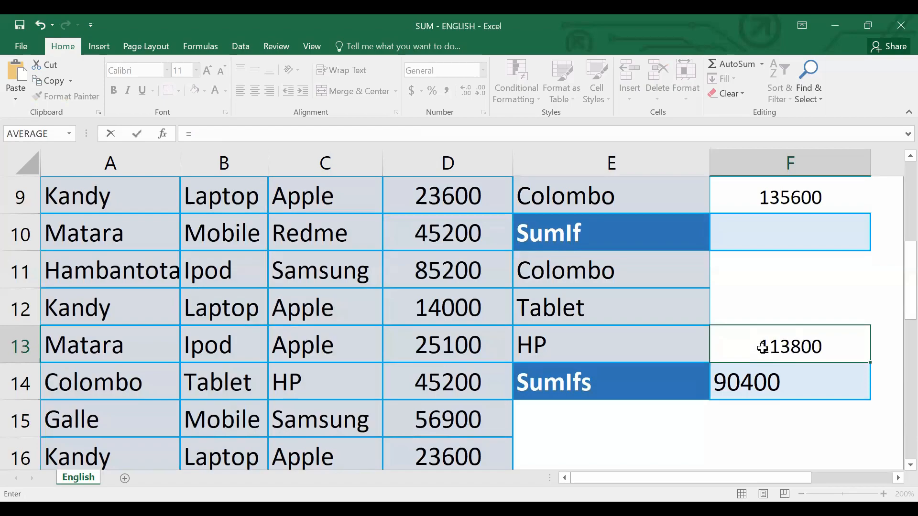
scroll(586, 343, up, 2)
scroll(379, 349, down, 2)
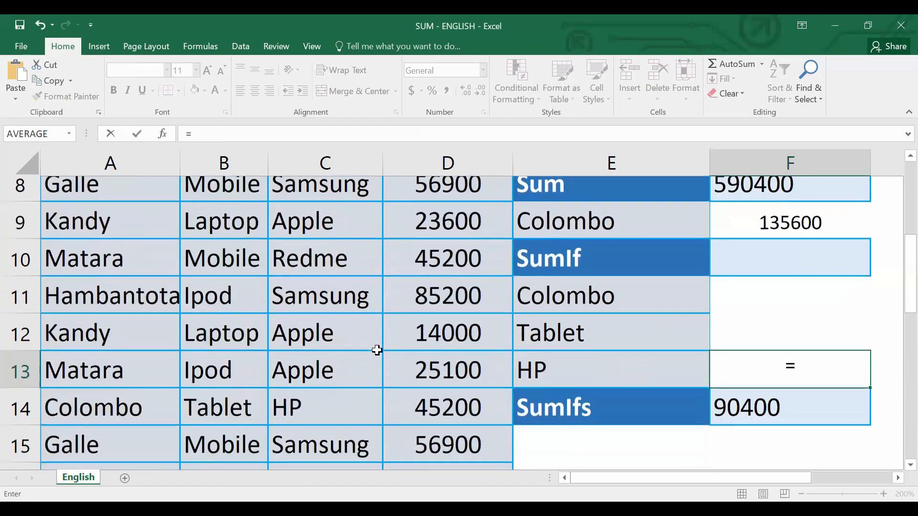
click(426, 381)
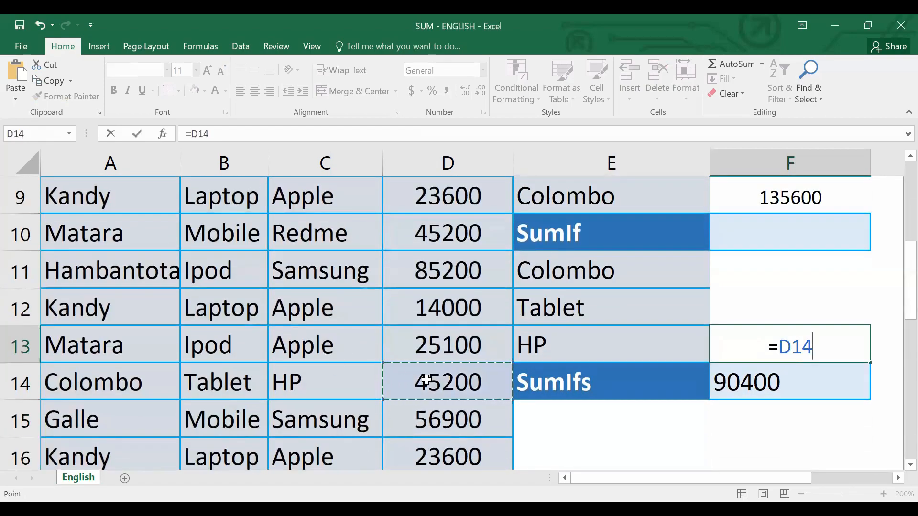
text(+)
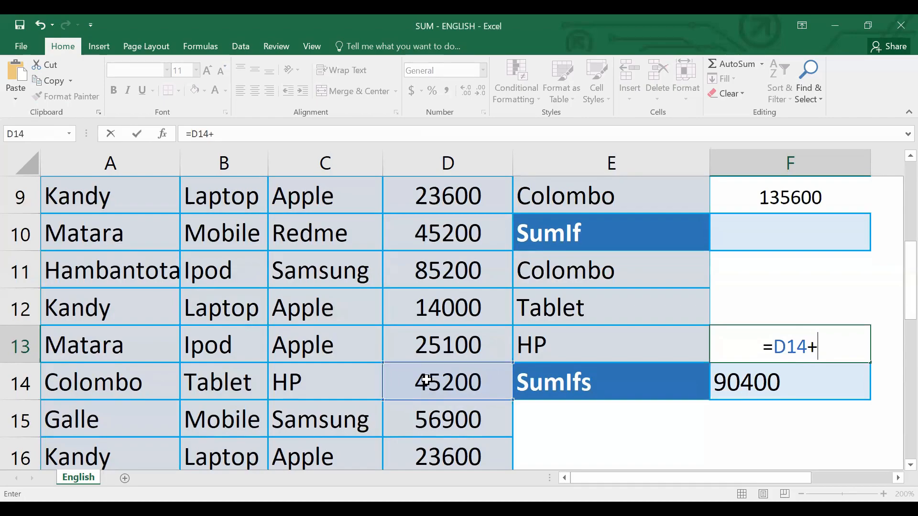
scroll(289, 382, down, 1)
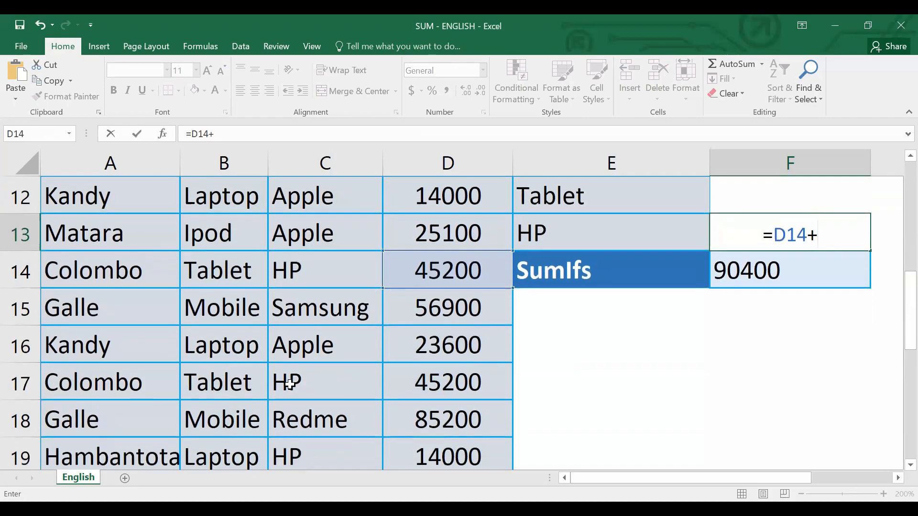
click(438, 385)
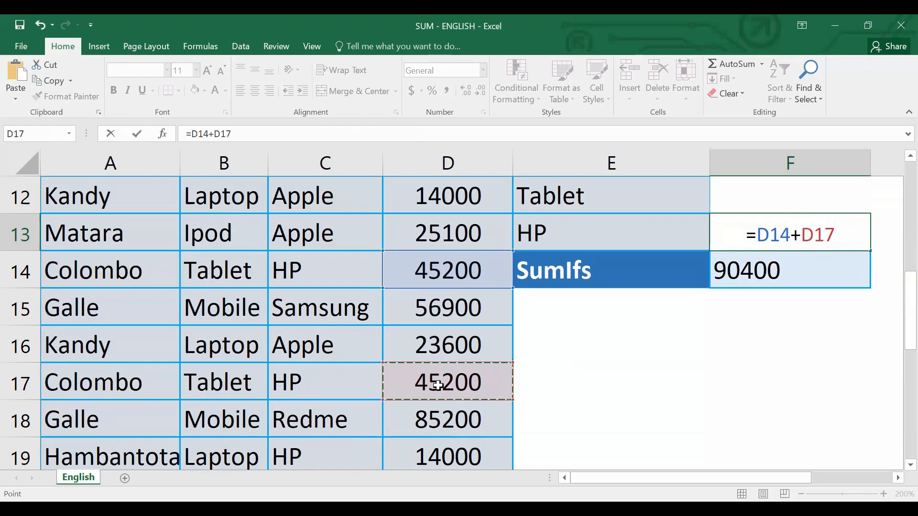
scroll(438, 384, down, 1)
scroll(438, 385, up, 2)
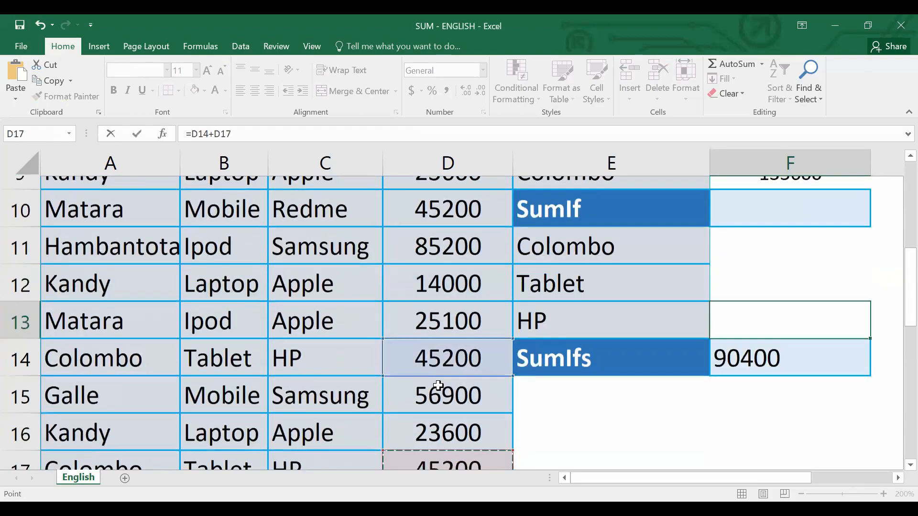
key(Return)
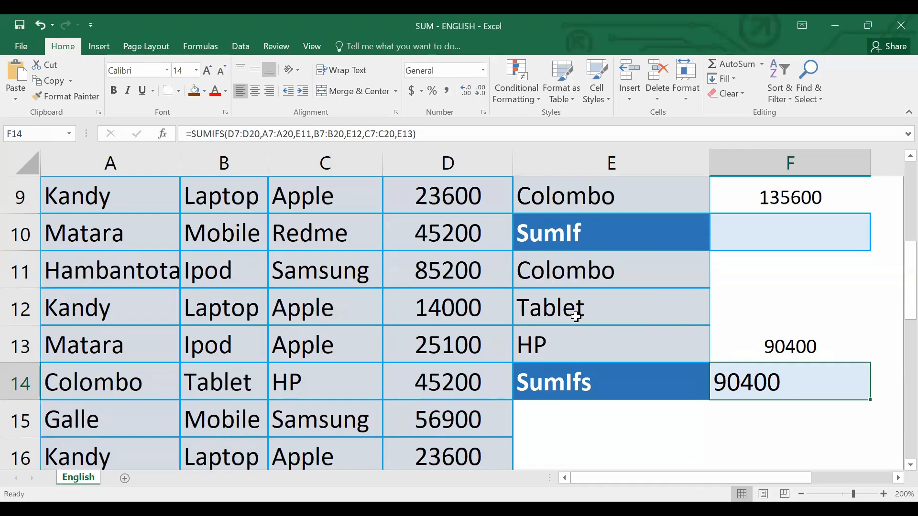
scroll(606, 313, up, 3)
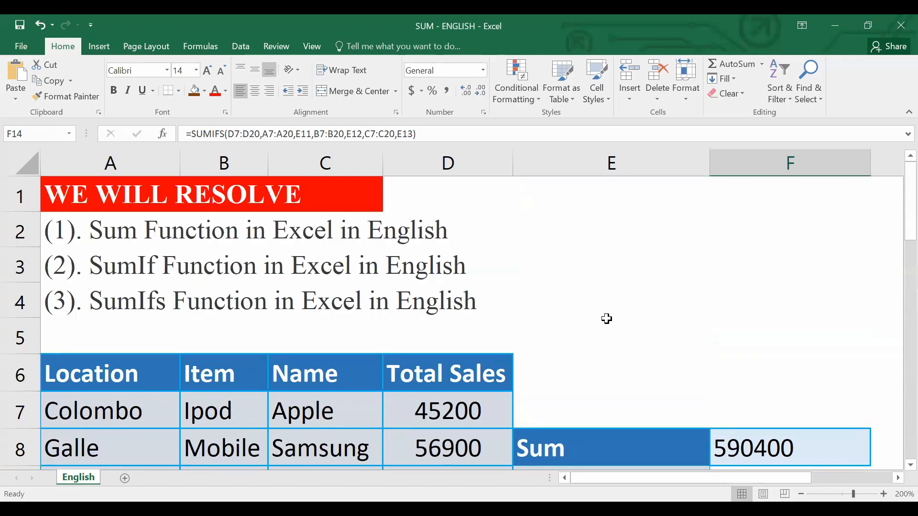